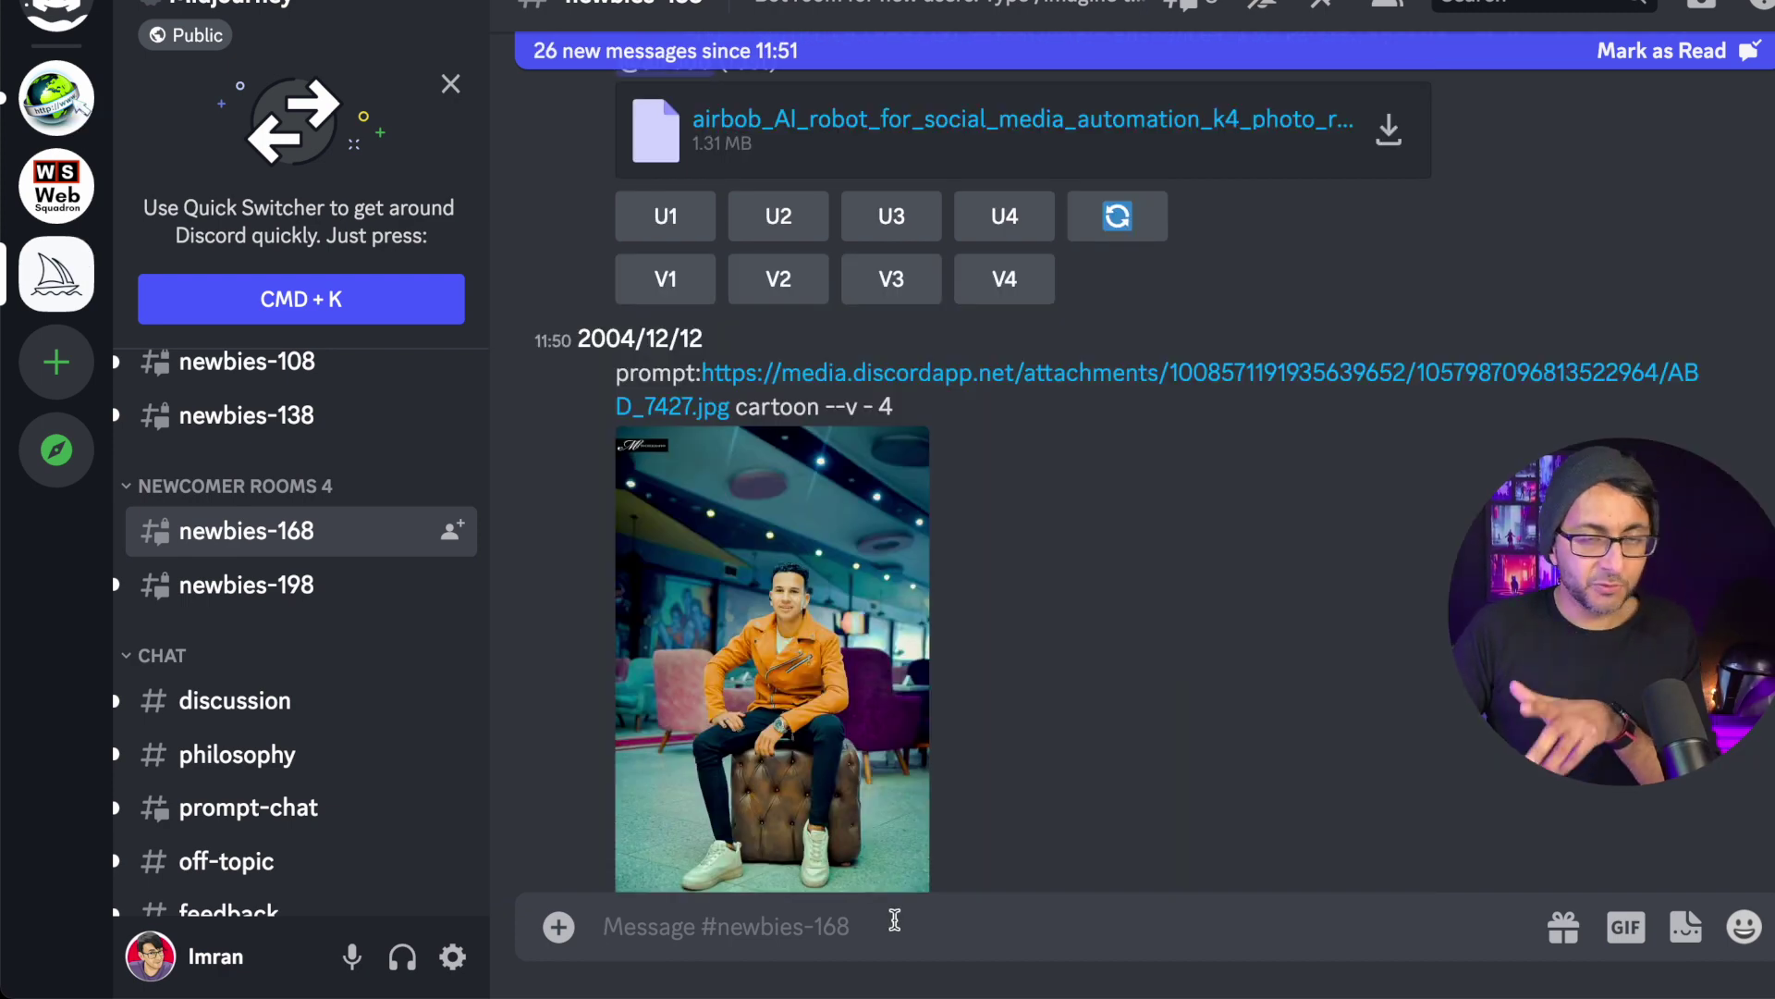
Open the attach menu beside the newbies-168 message box.
left_click(559, 930)
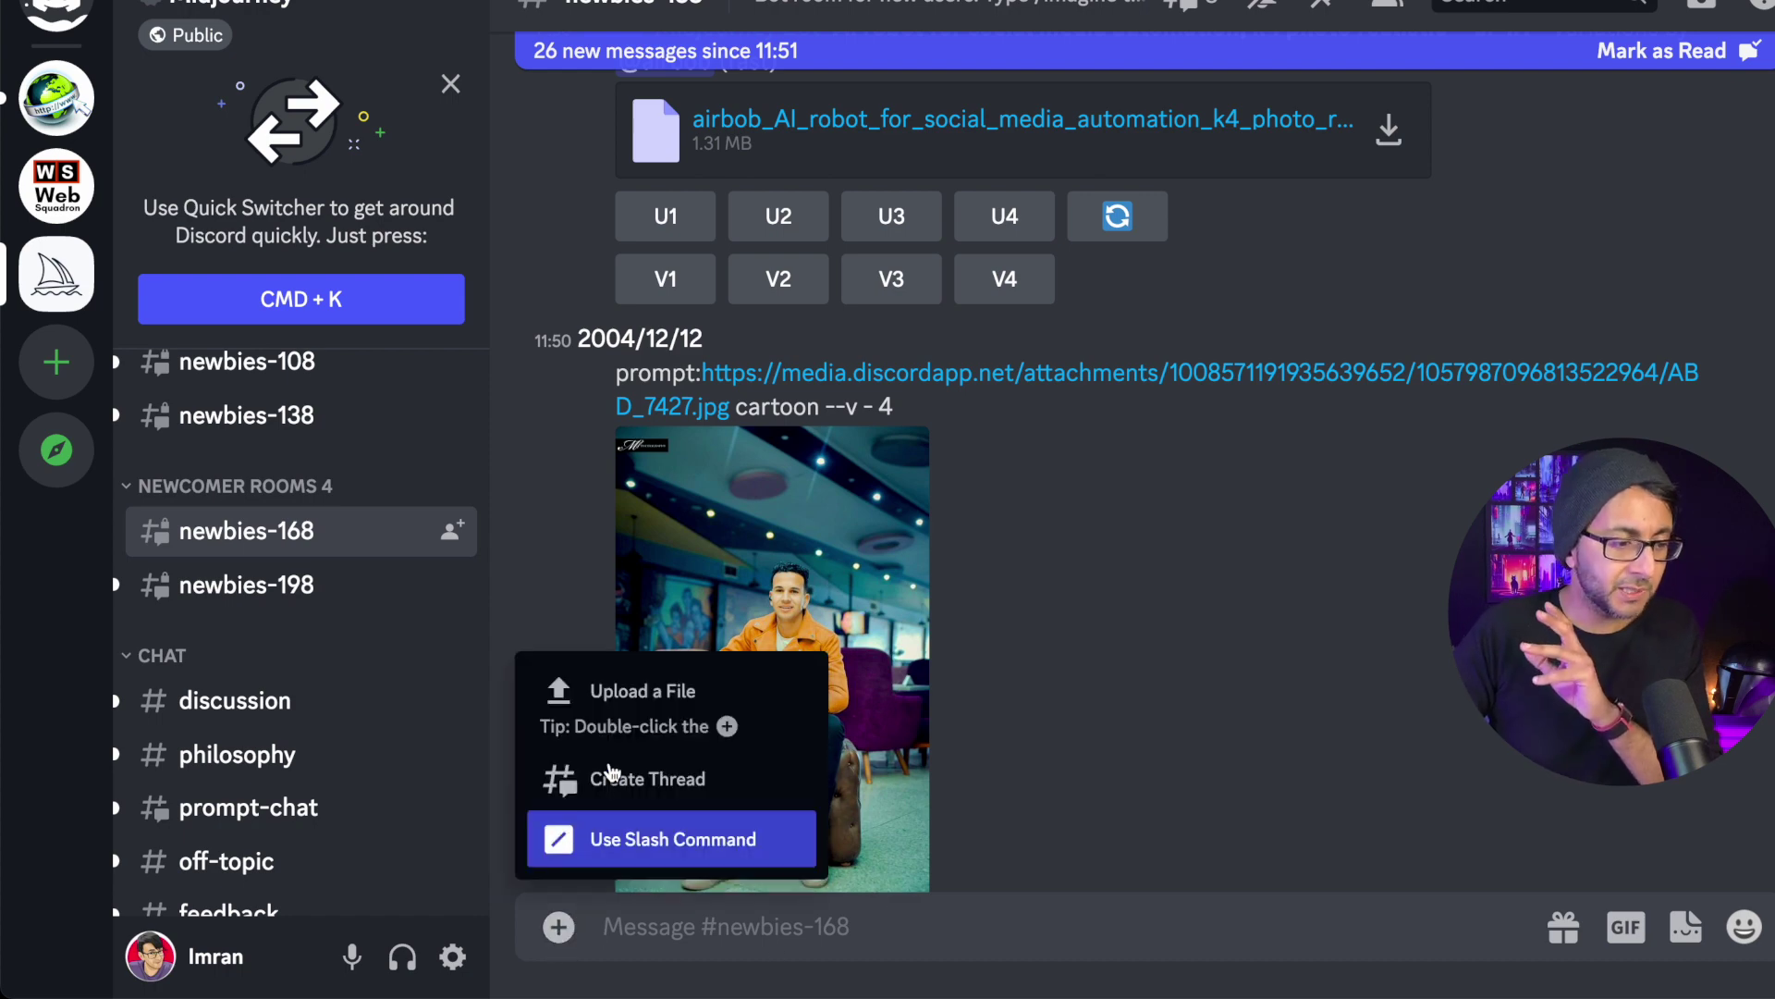
Upload Screenshot_2022-12-29_at_11.53.17.png from the computer and send it to newbies-168.
left_click(654, 718)
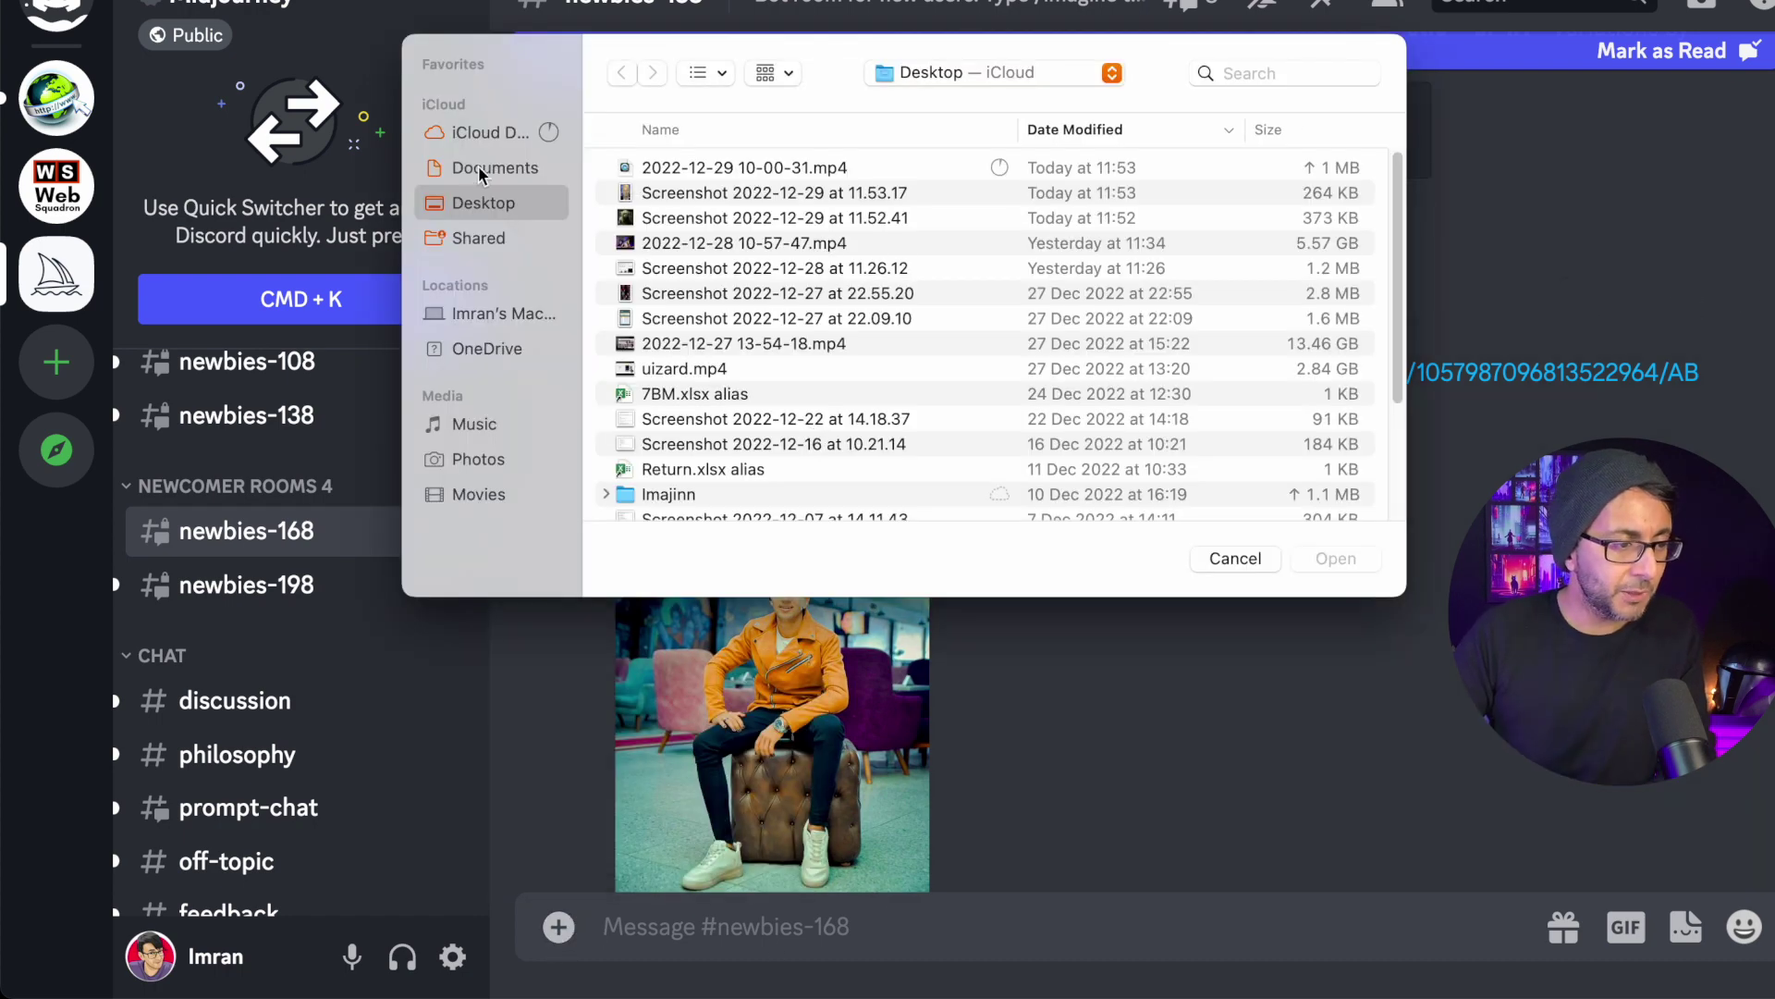
left_click(762, 192)
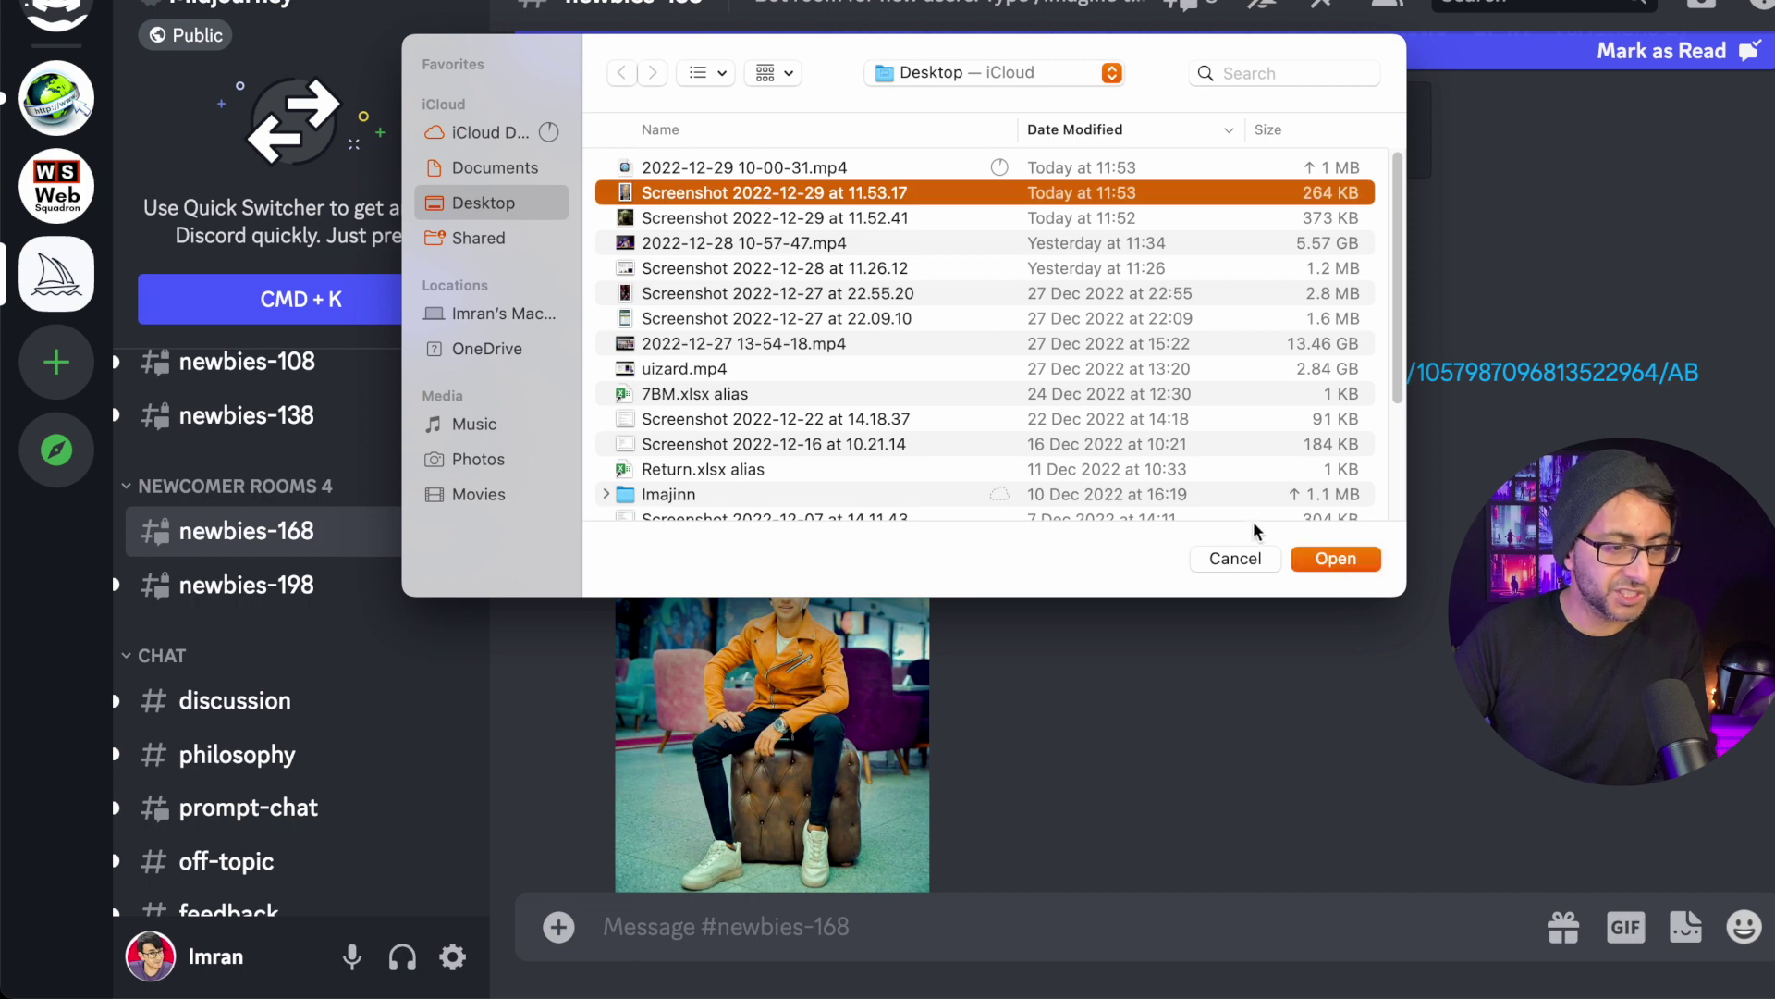
left_click(1328, 560)
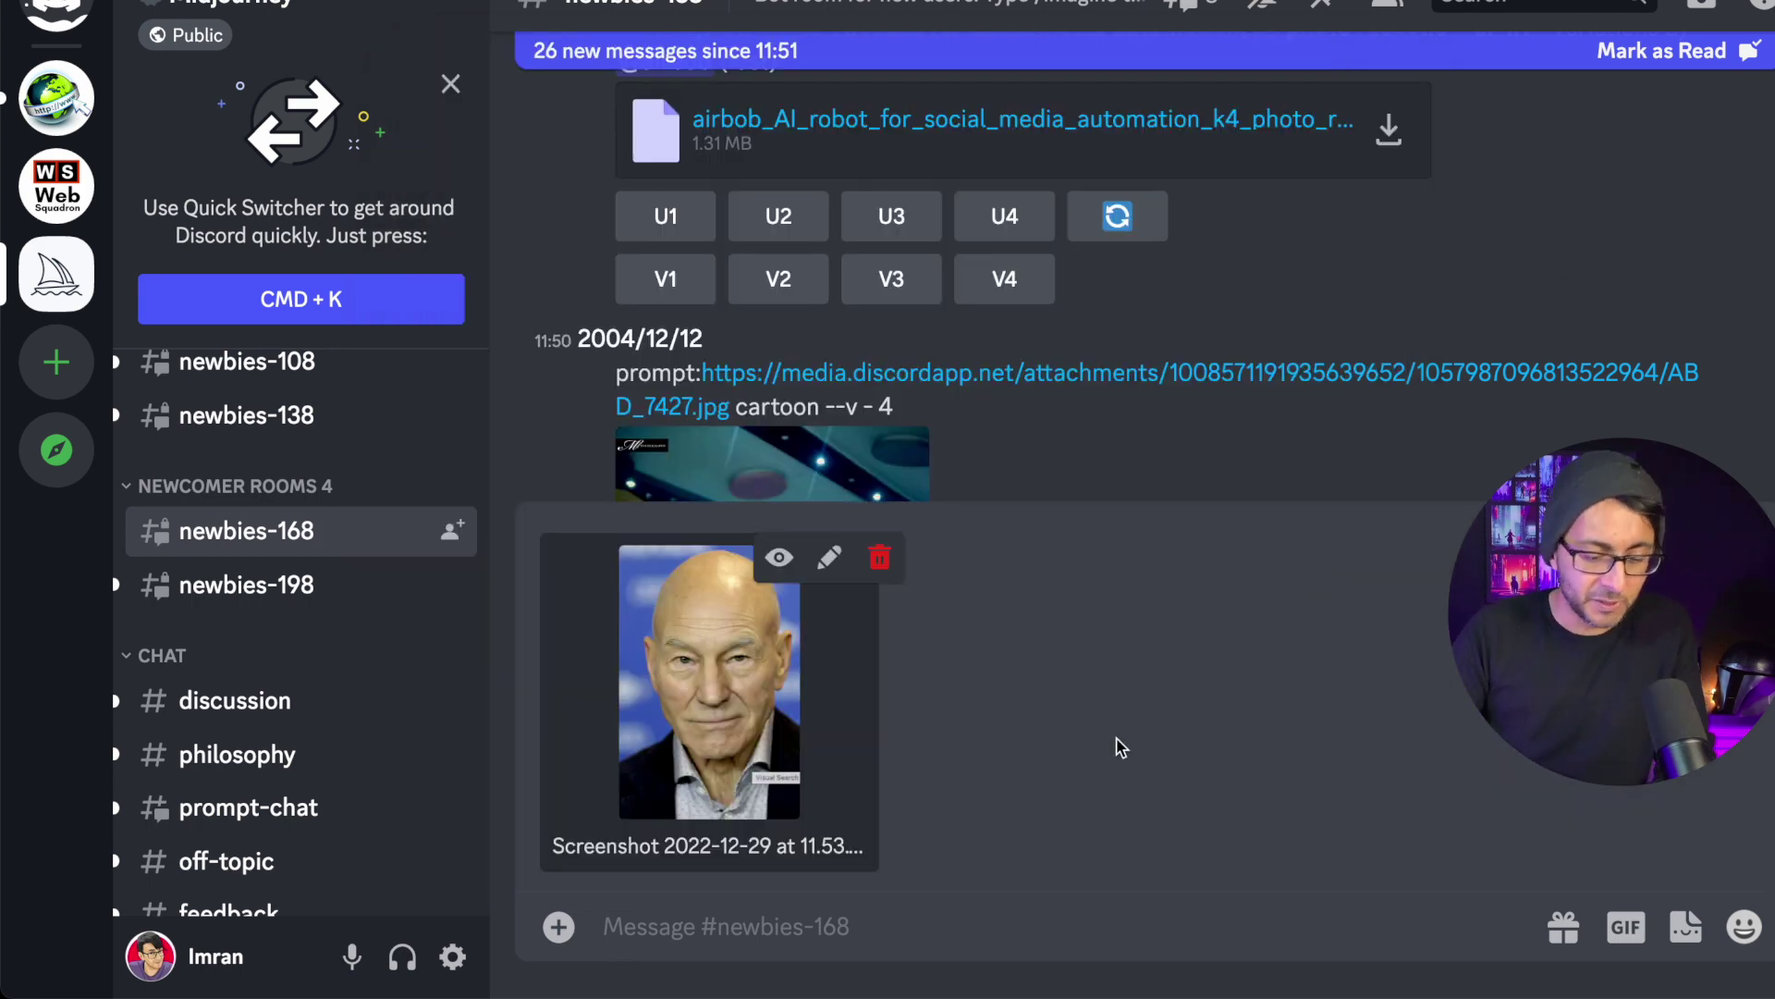
key("Return")
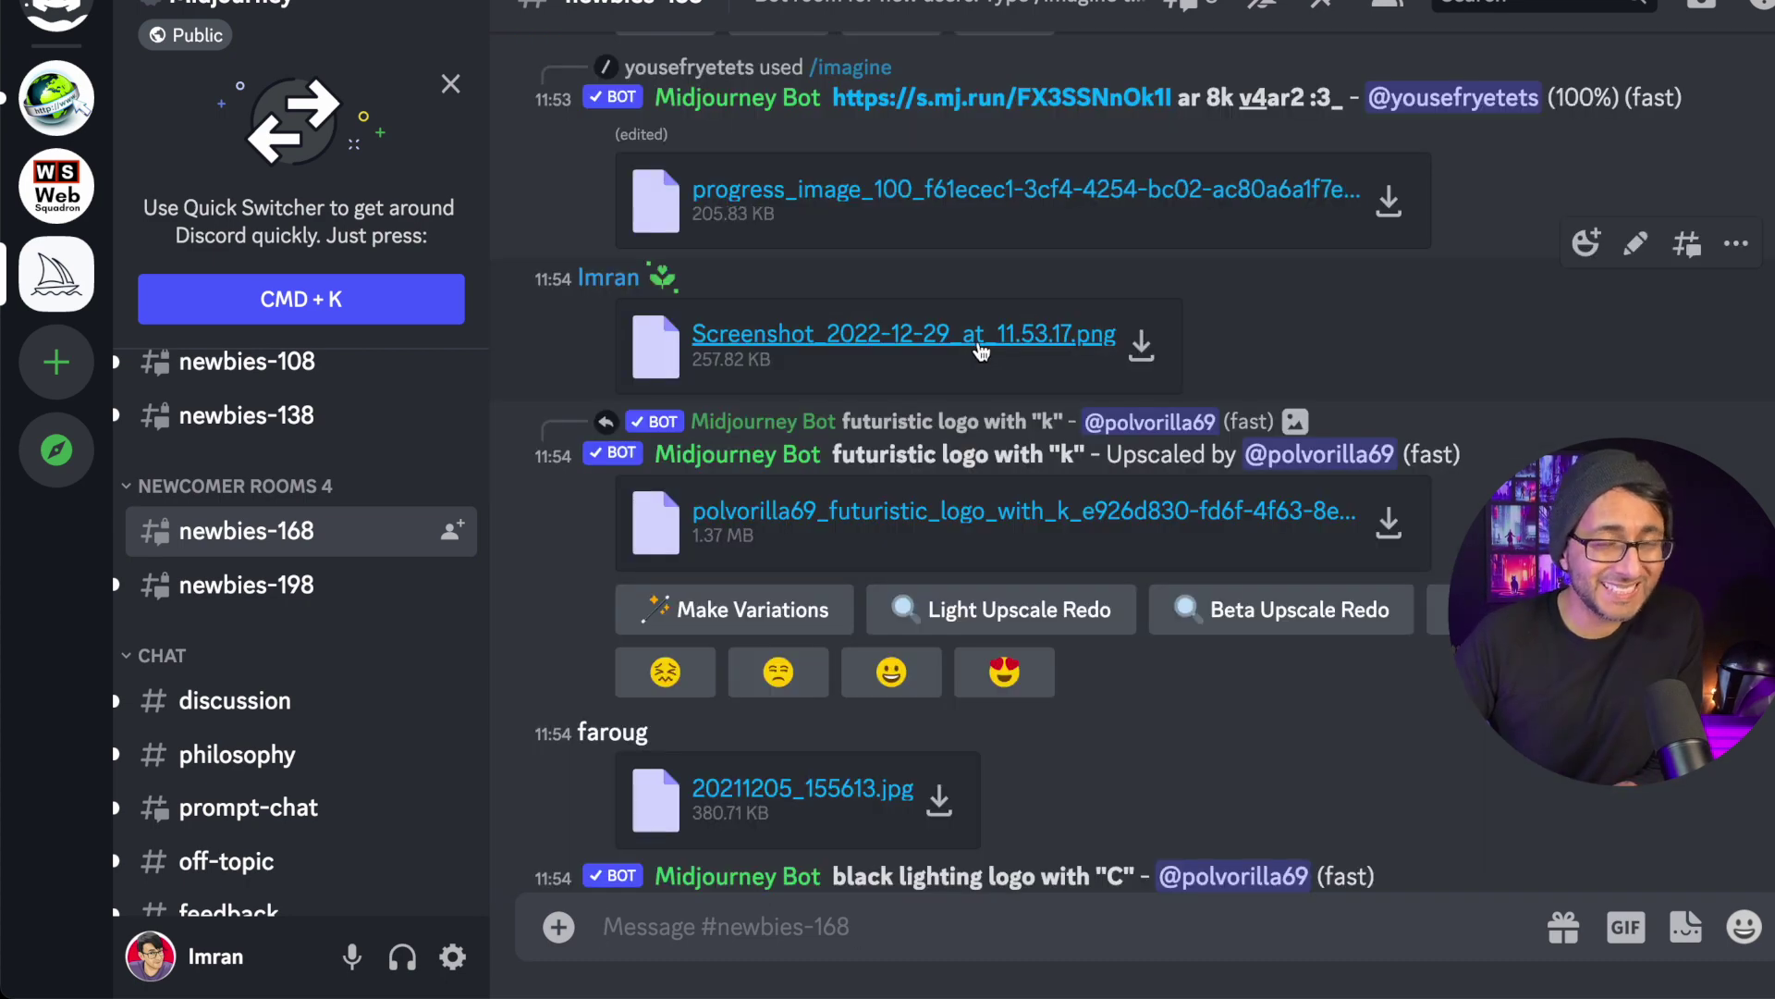
Write an /imagine prompt: the photo's link plus 'as Darth Vader with breathing apparatus with a red lightsaber, fullbody'.
left_click(981, 350)
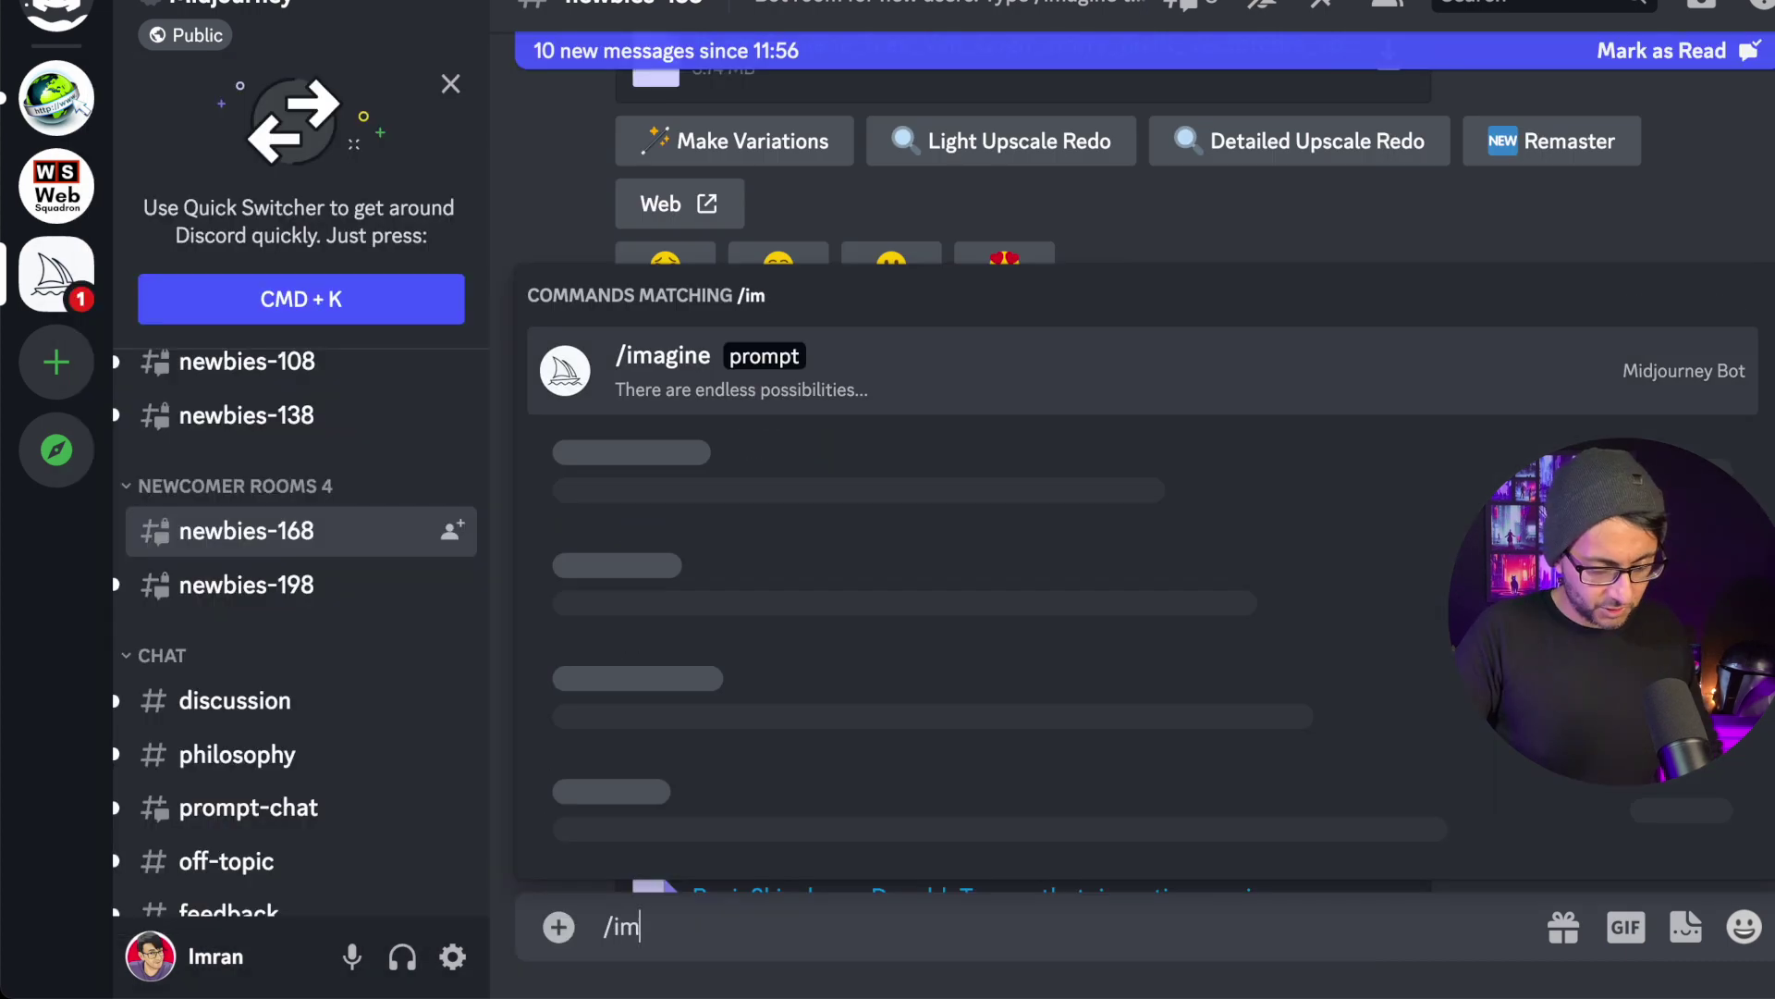
type("agine")
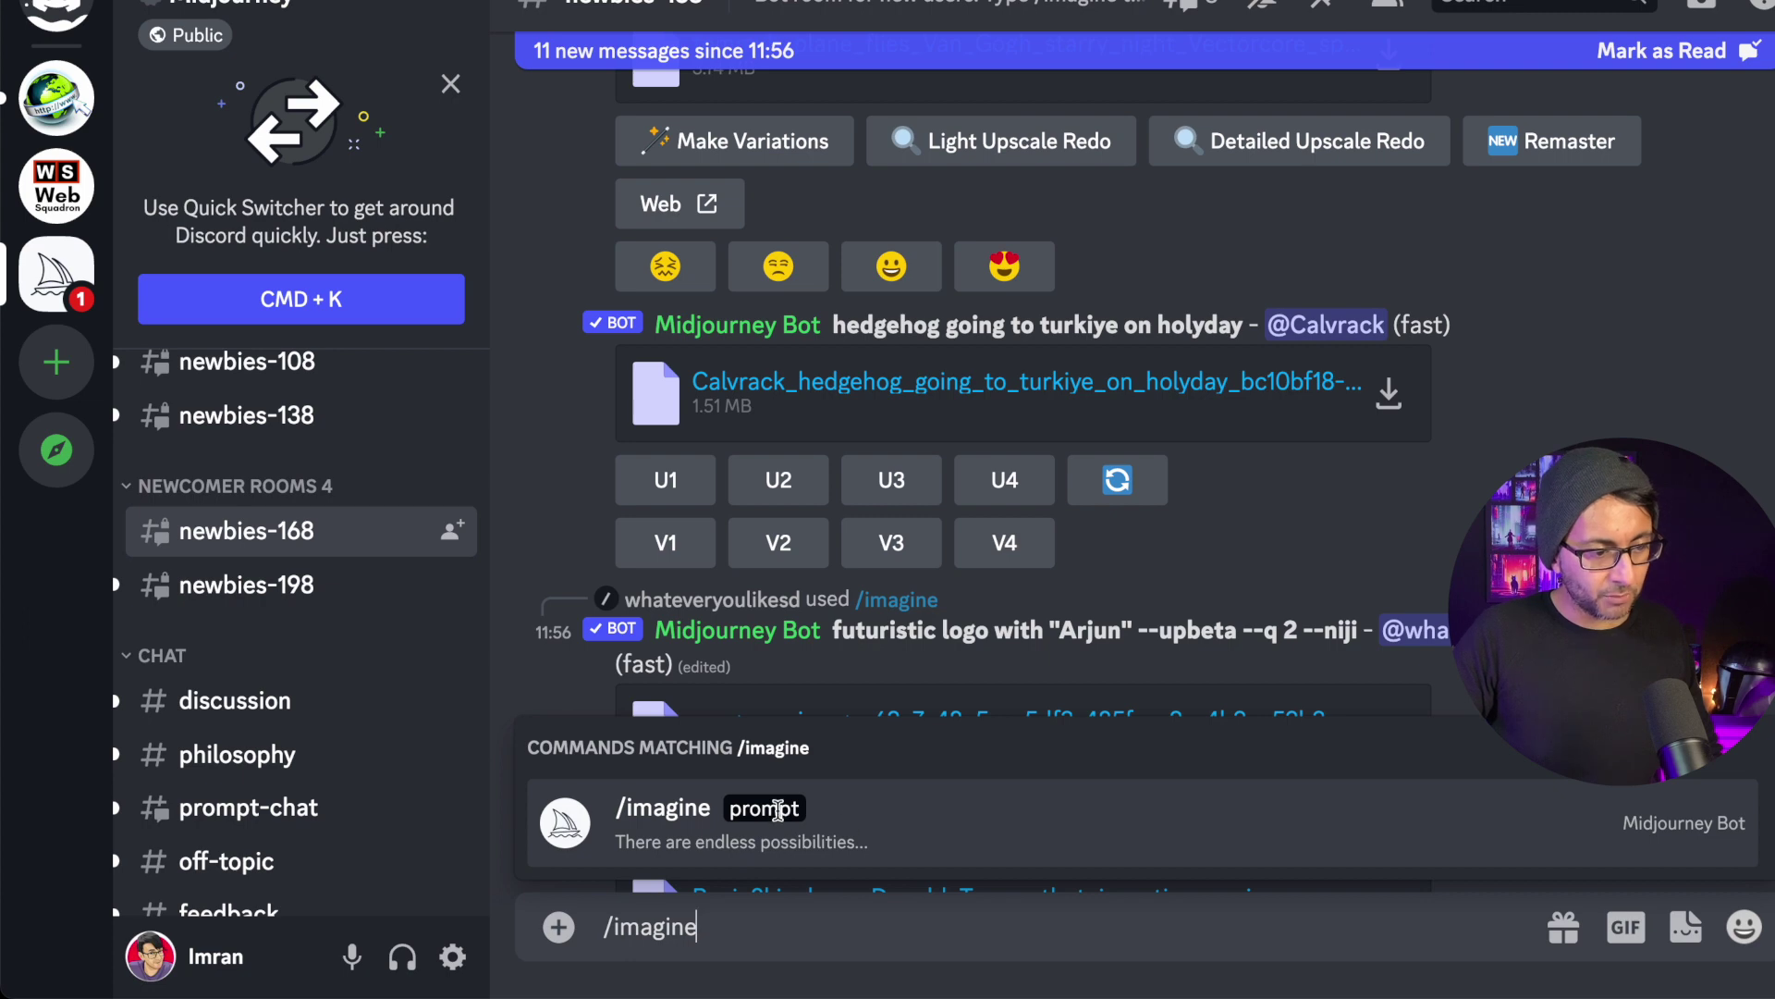
left_click(777, 810)
key("super+v")
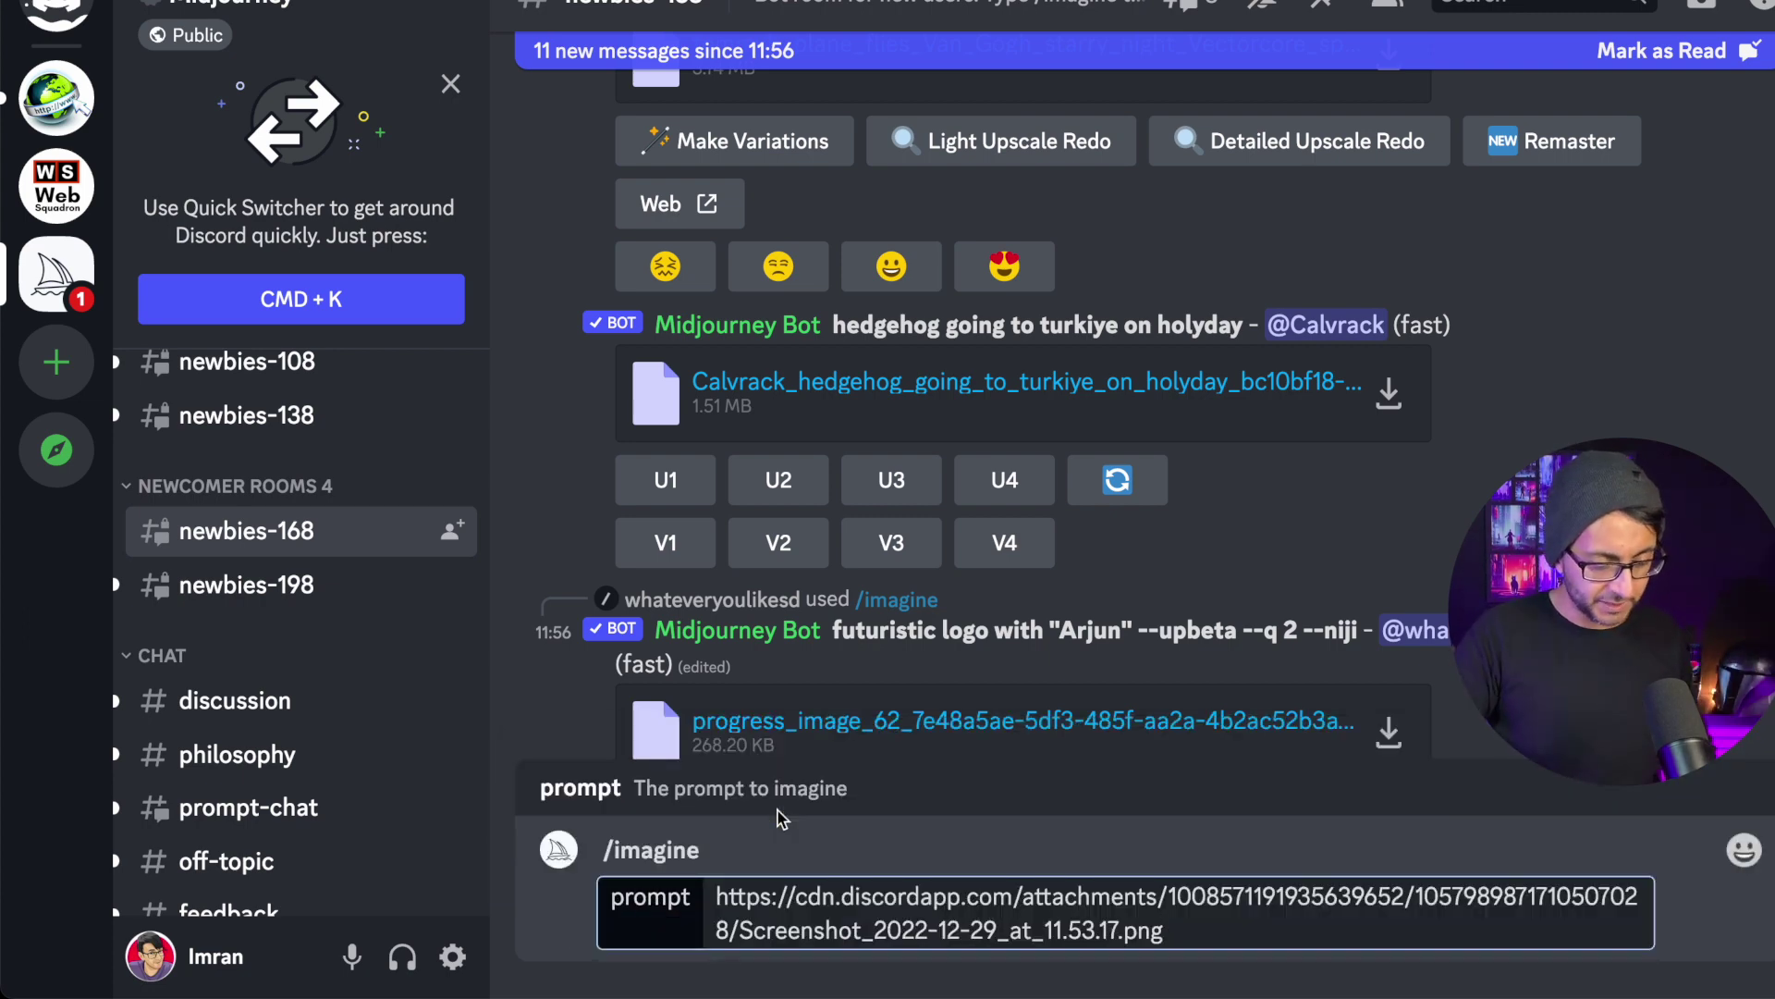
type("as Darth ")
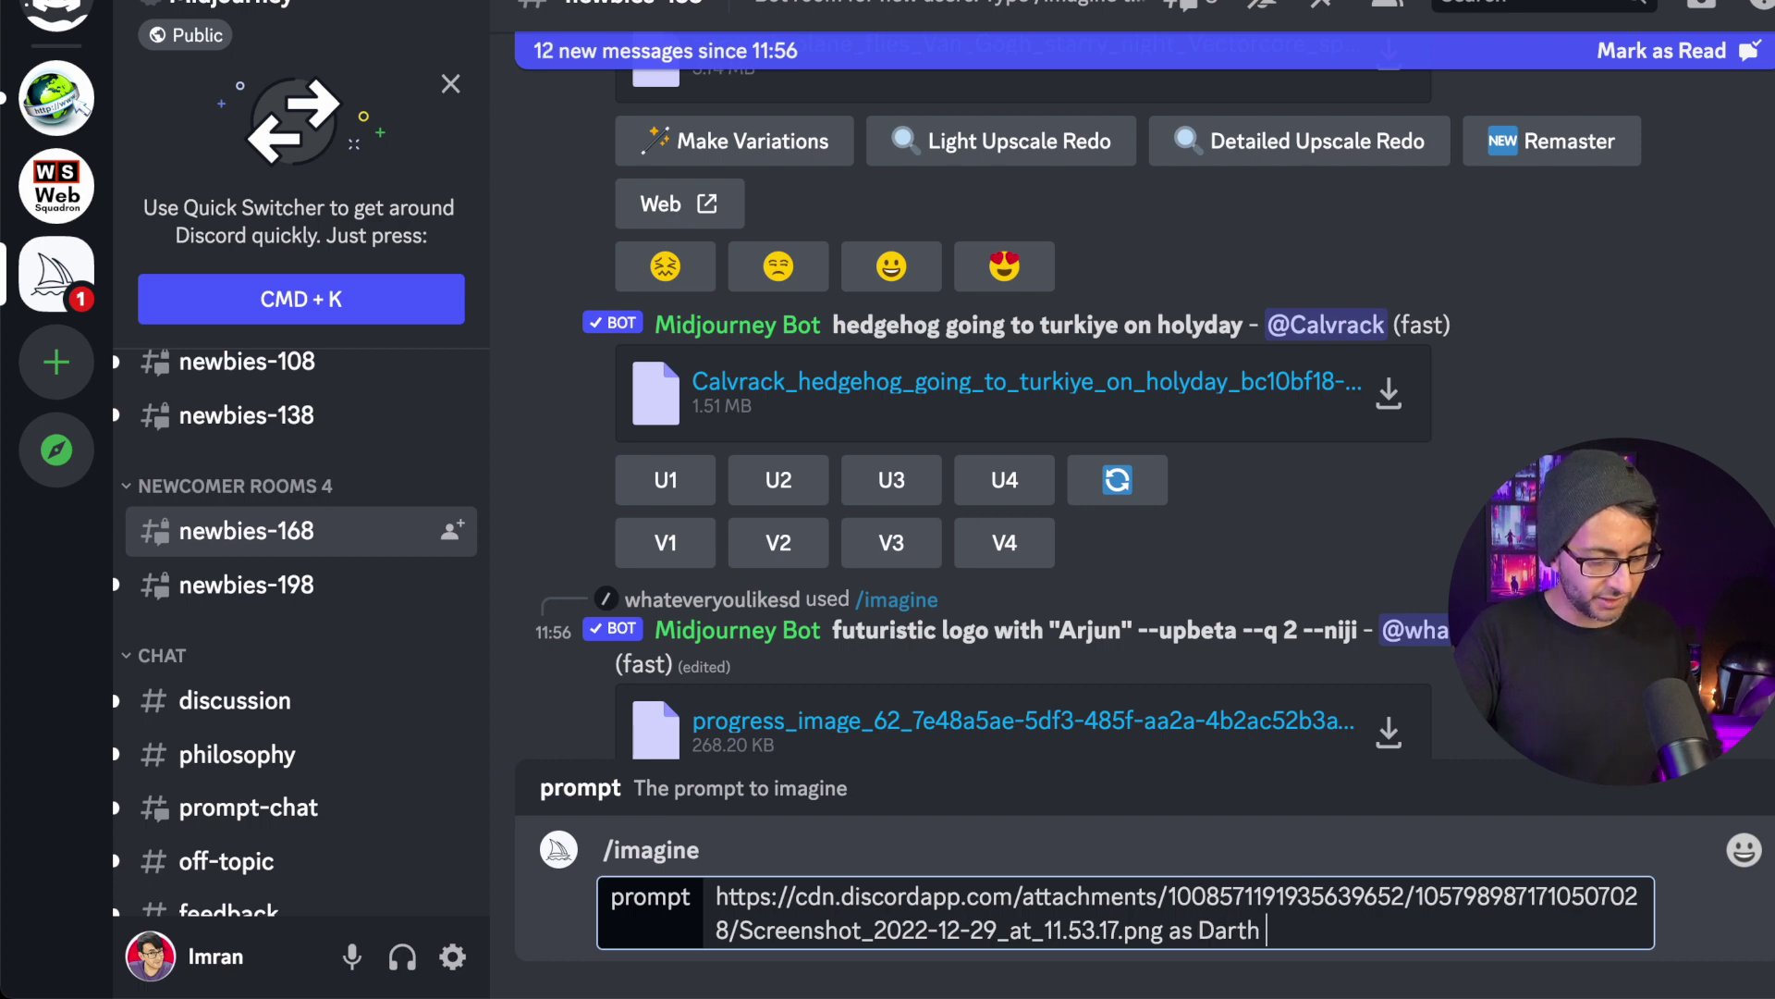
type("Vader with bre")
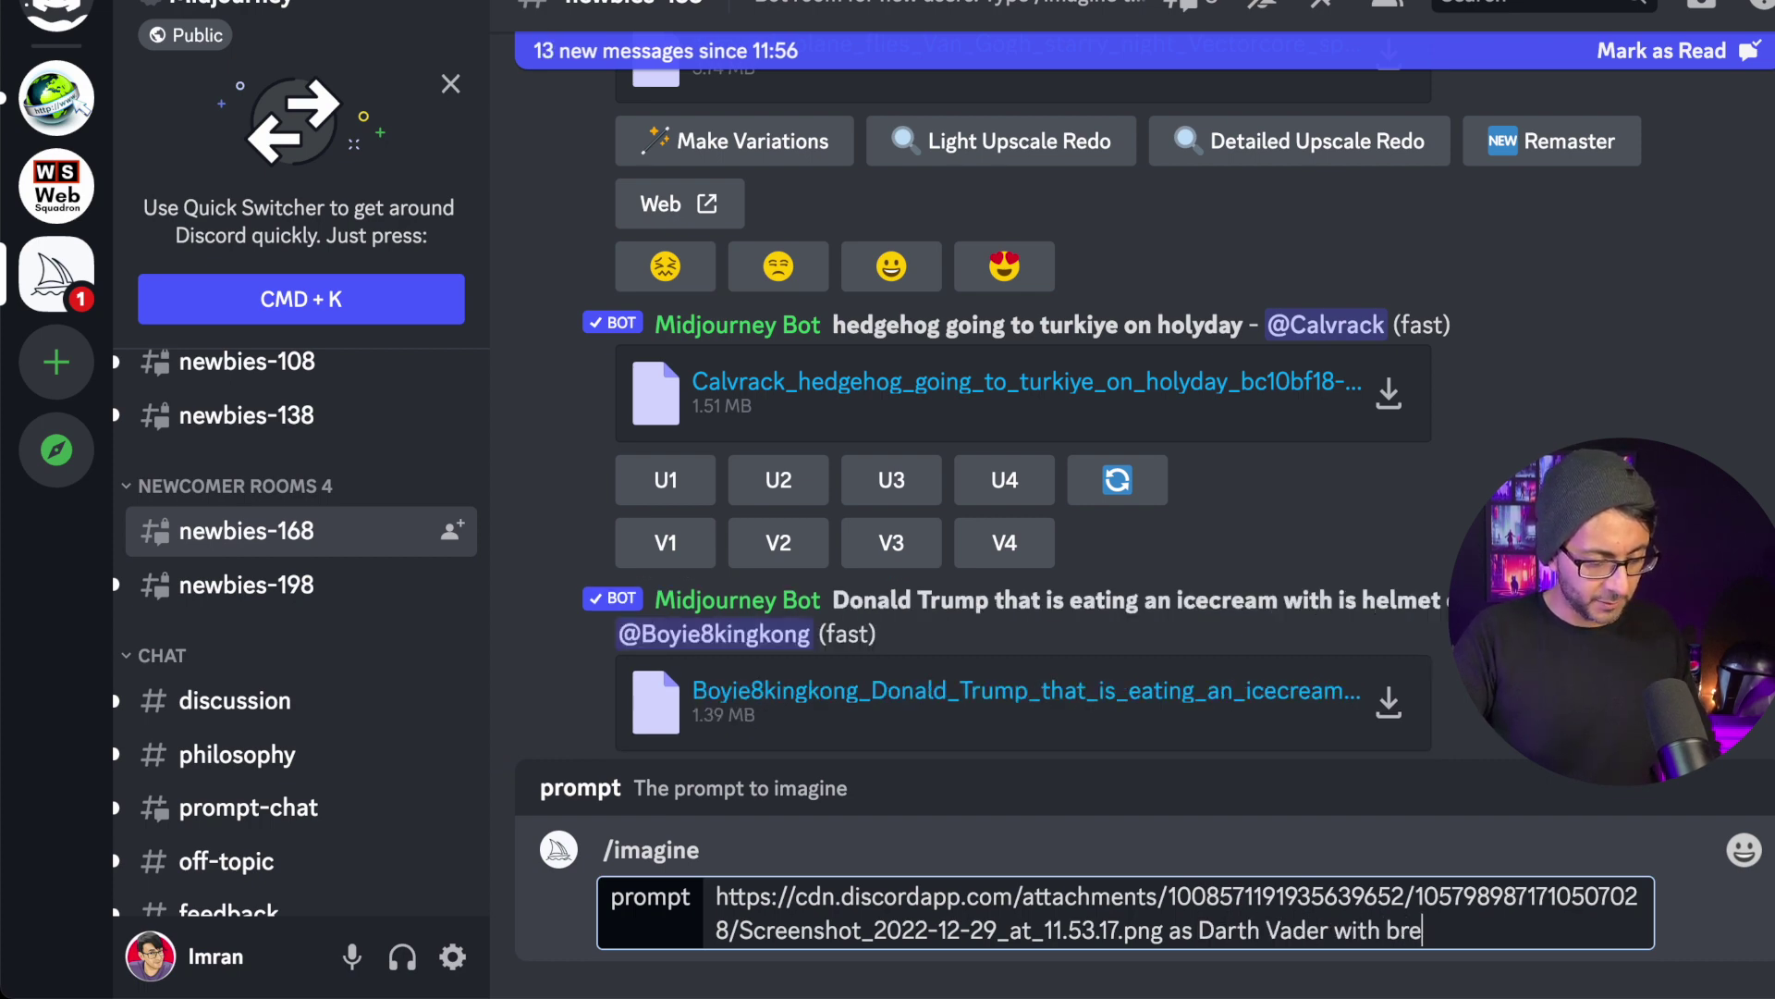
type("athing apparatus with a red lightsaber, fullbody")
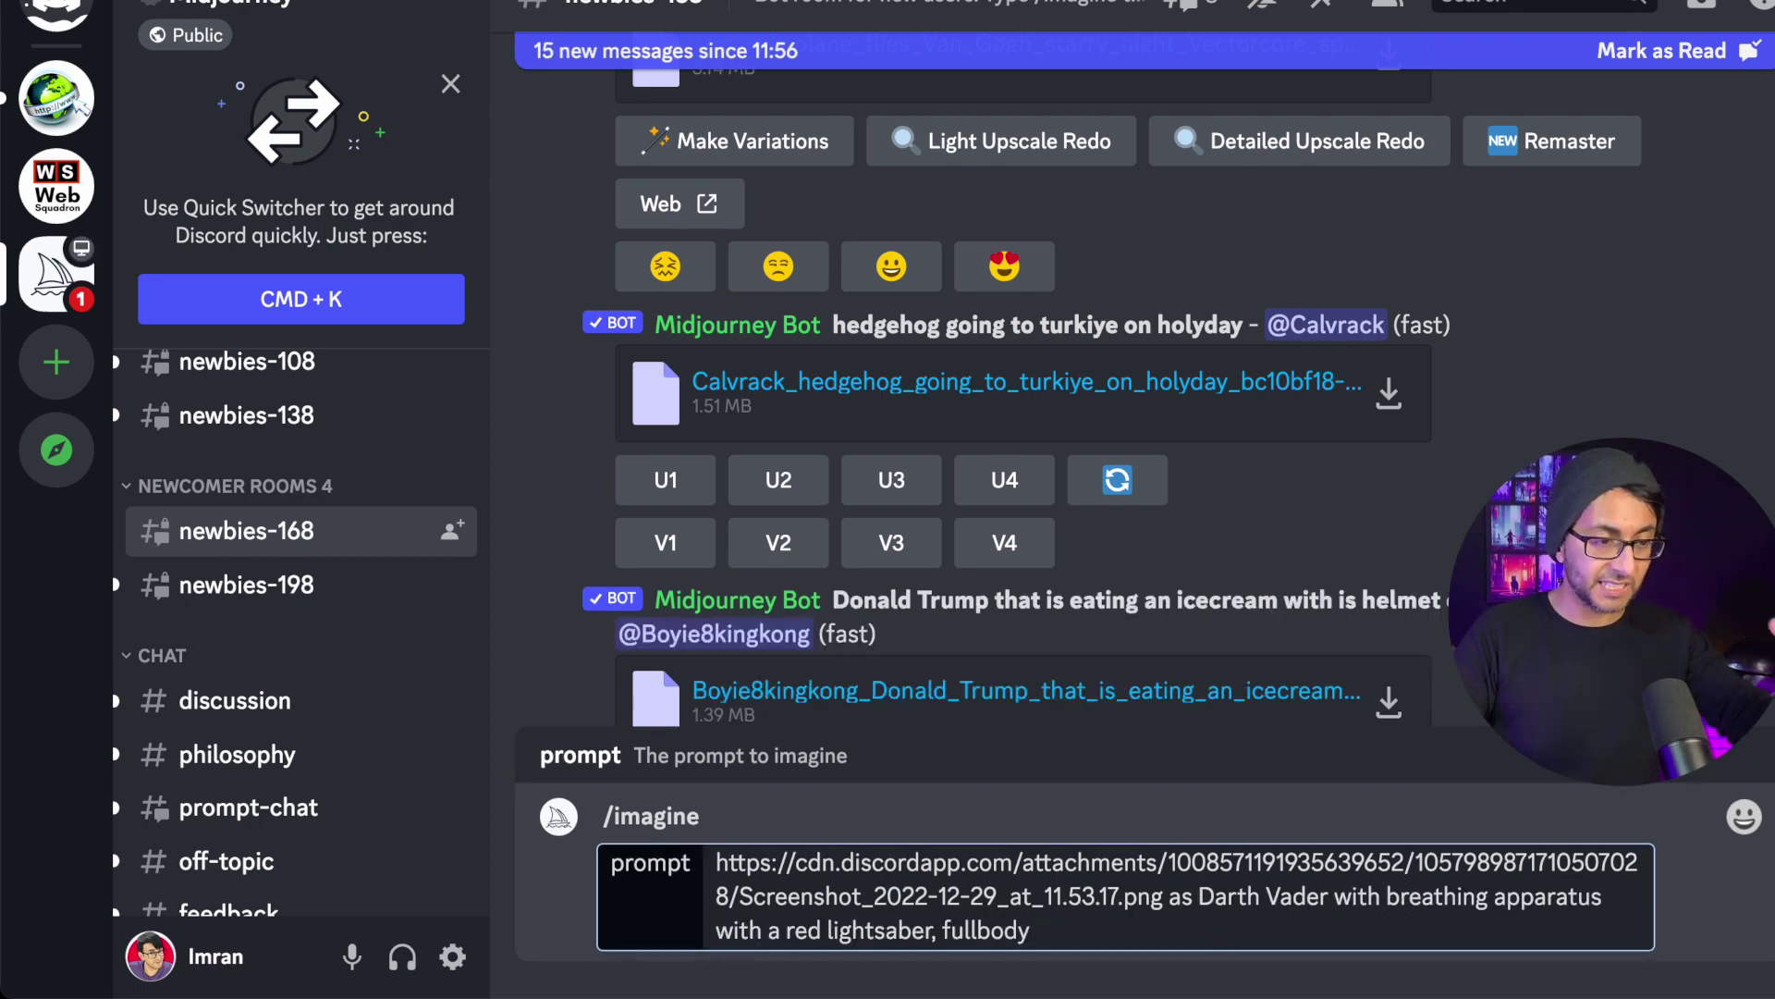
type(" --")
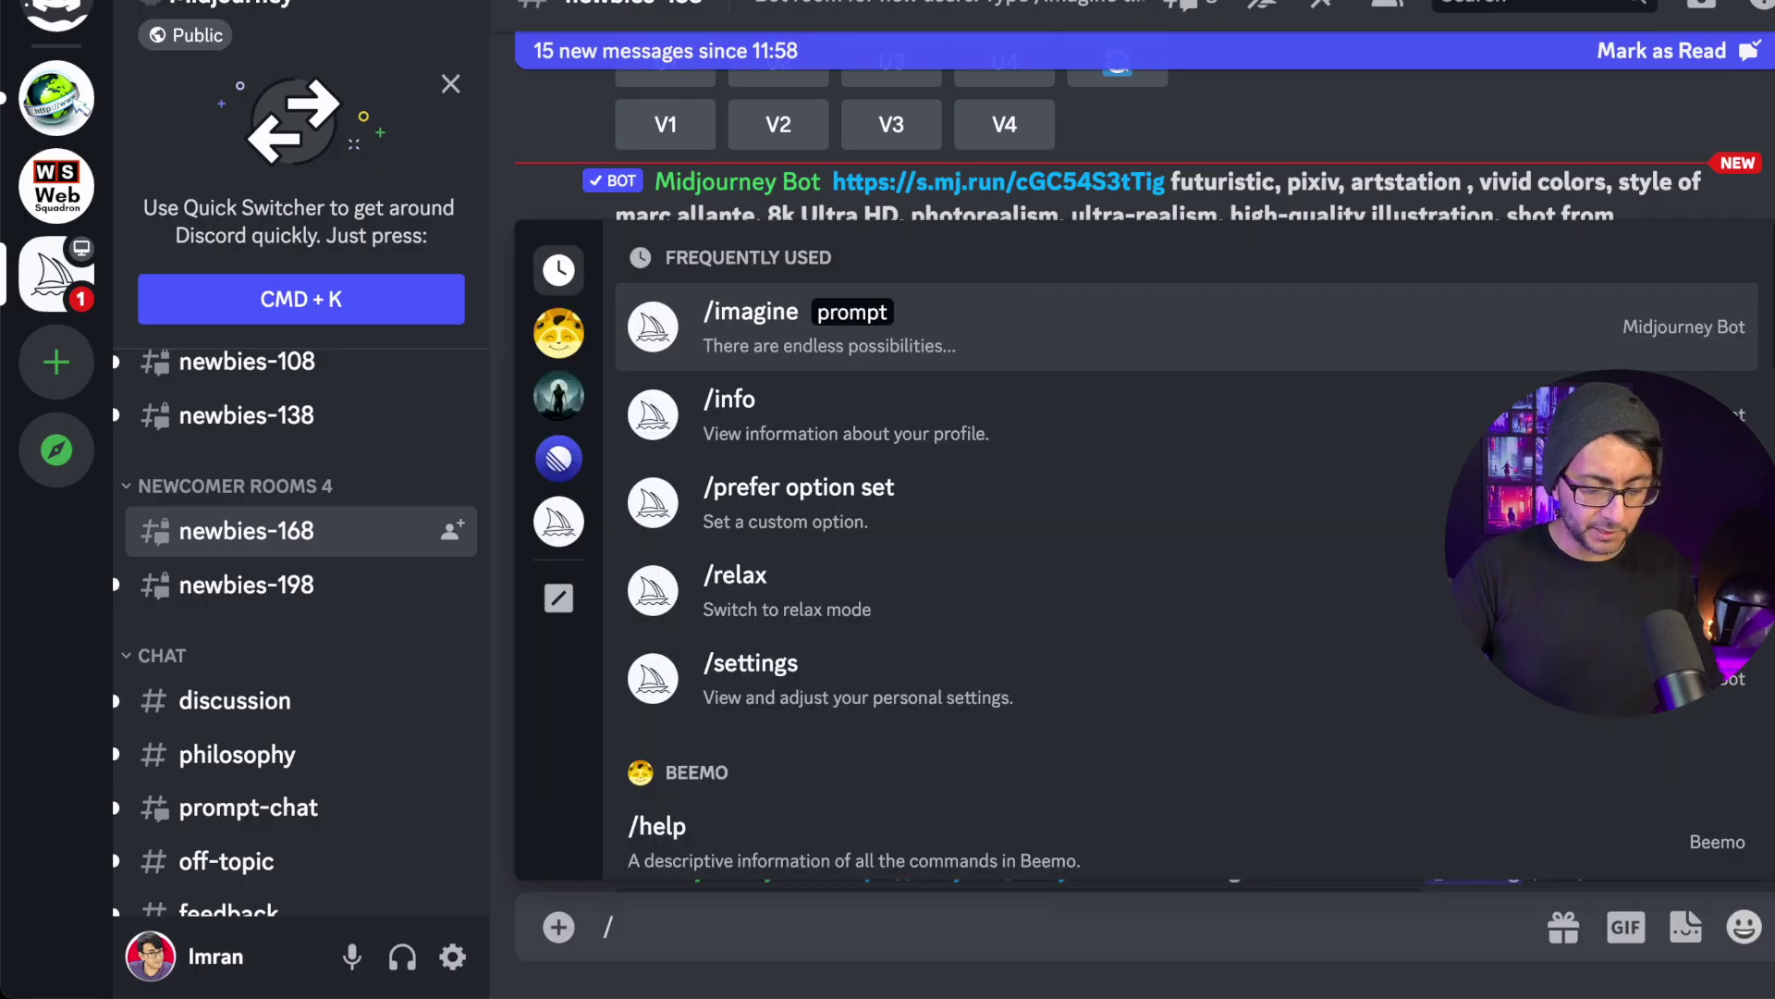
Clear the slash, then upload and send the Yoda screenshot Screenshot_2022-12-29_at_11.52.41.png.
key("BackSpace")
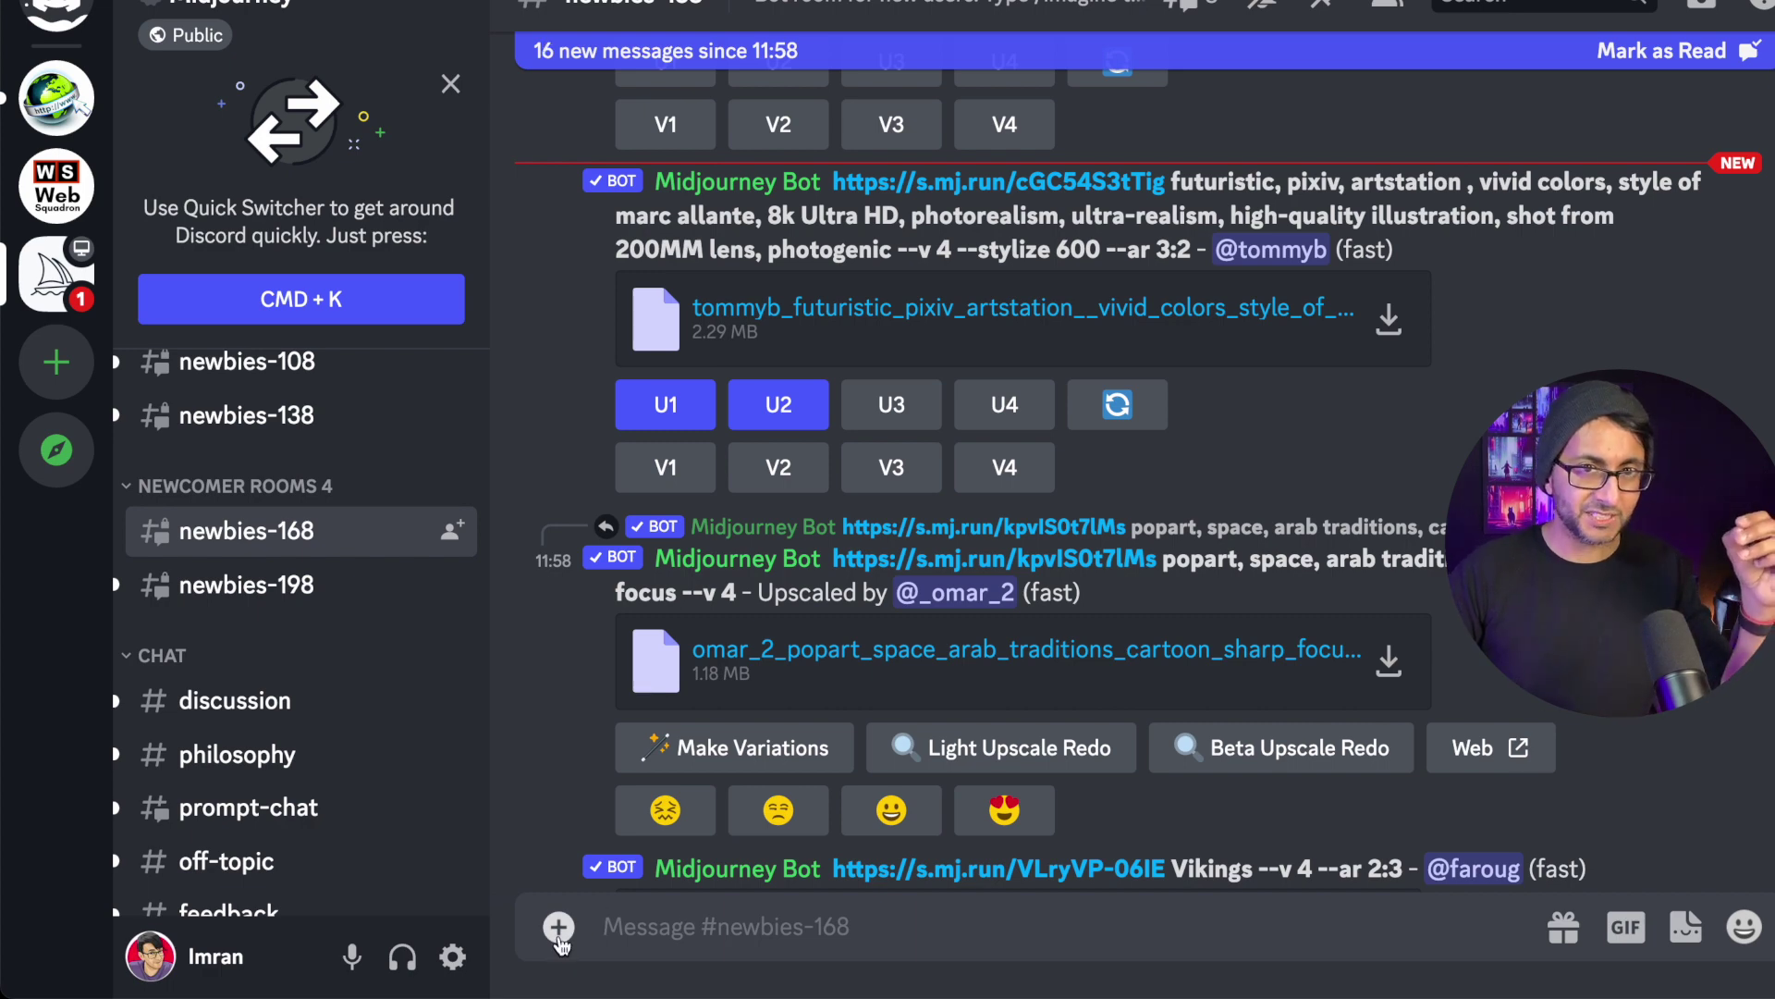
left_click(559, 935)
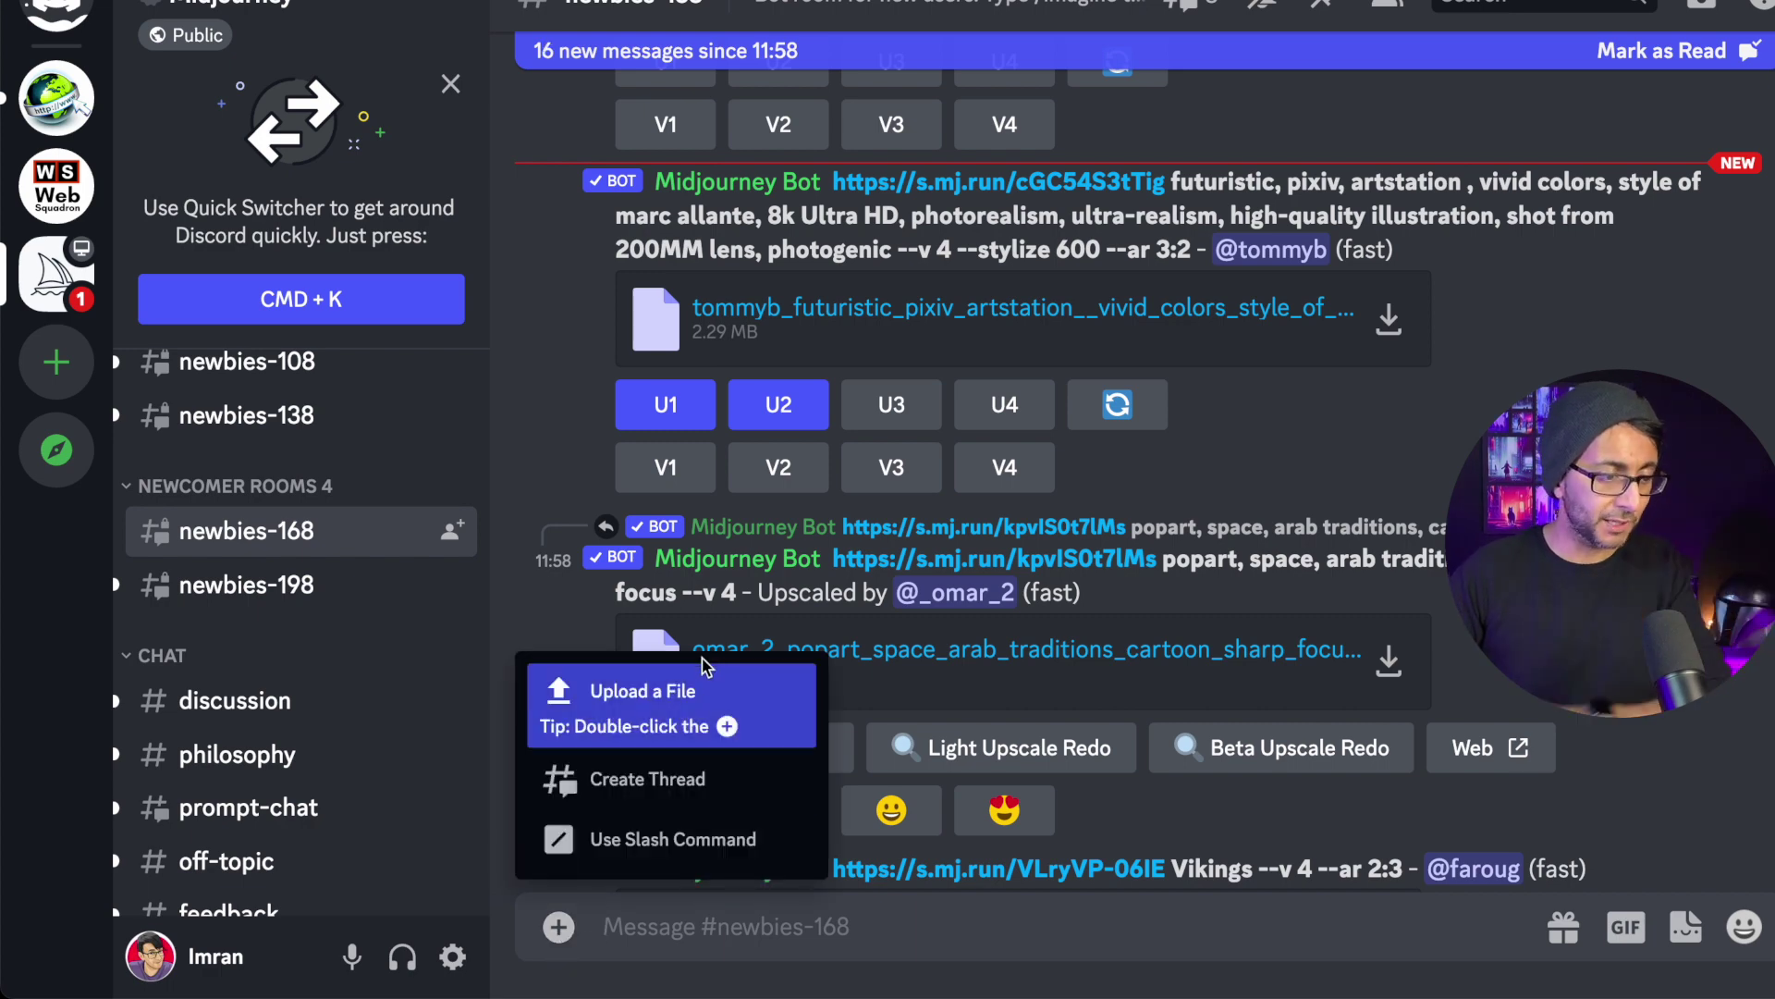
left_click(682, 689)
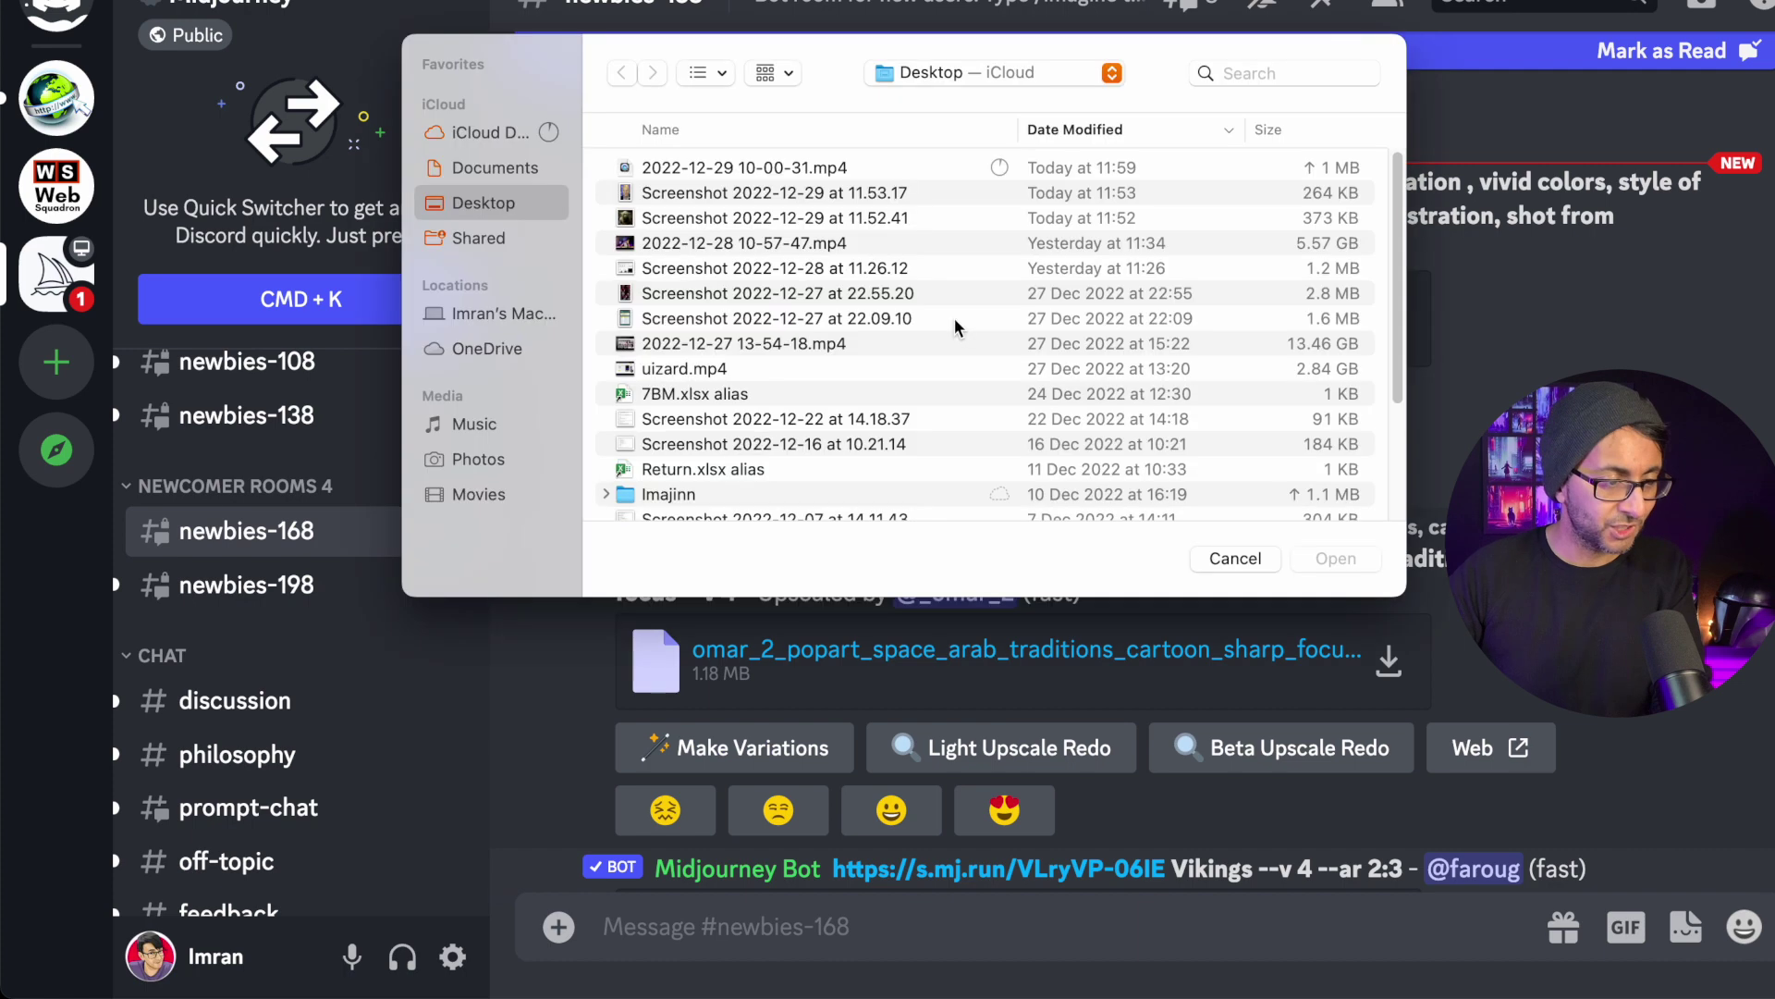
double_click(784, 218)
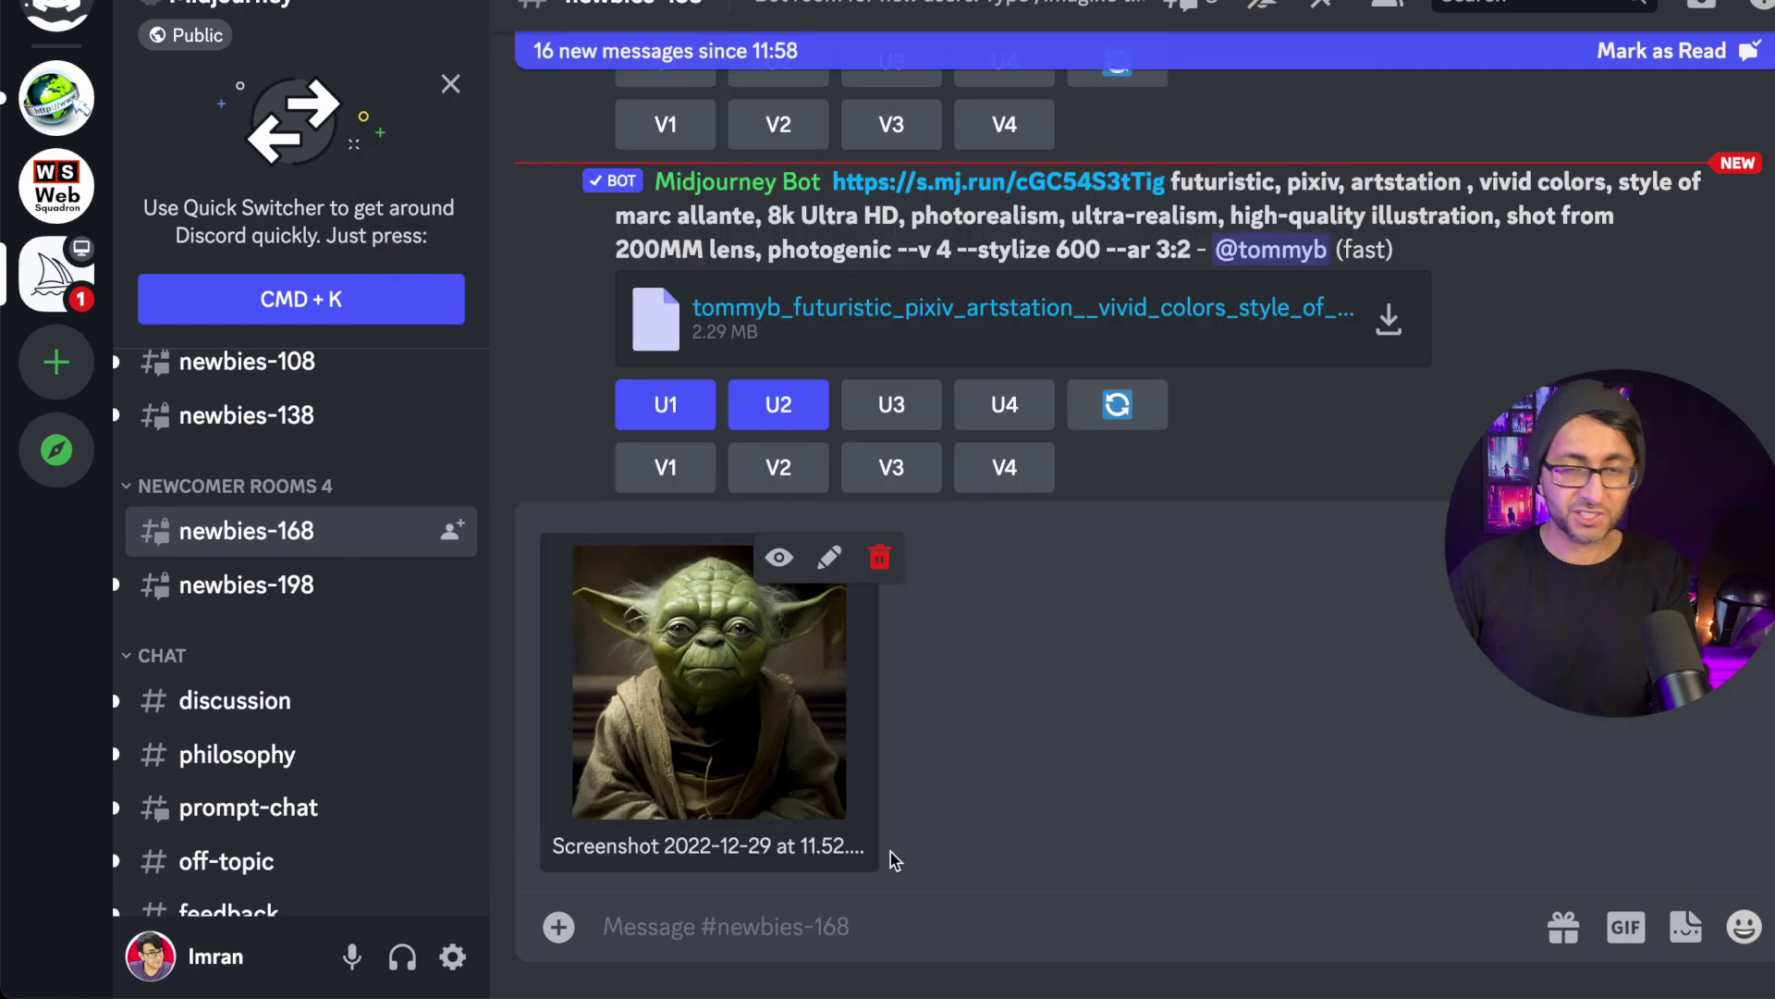
key("Return")
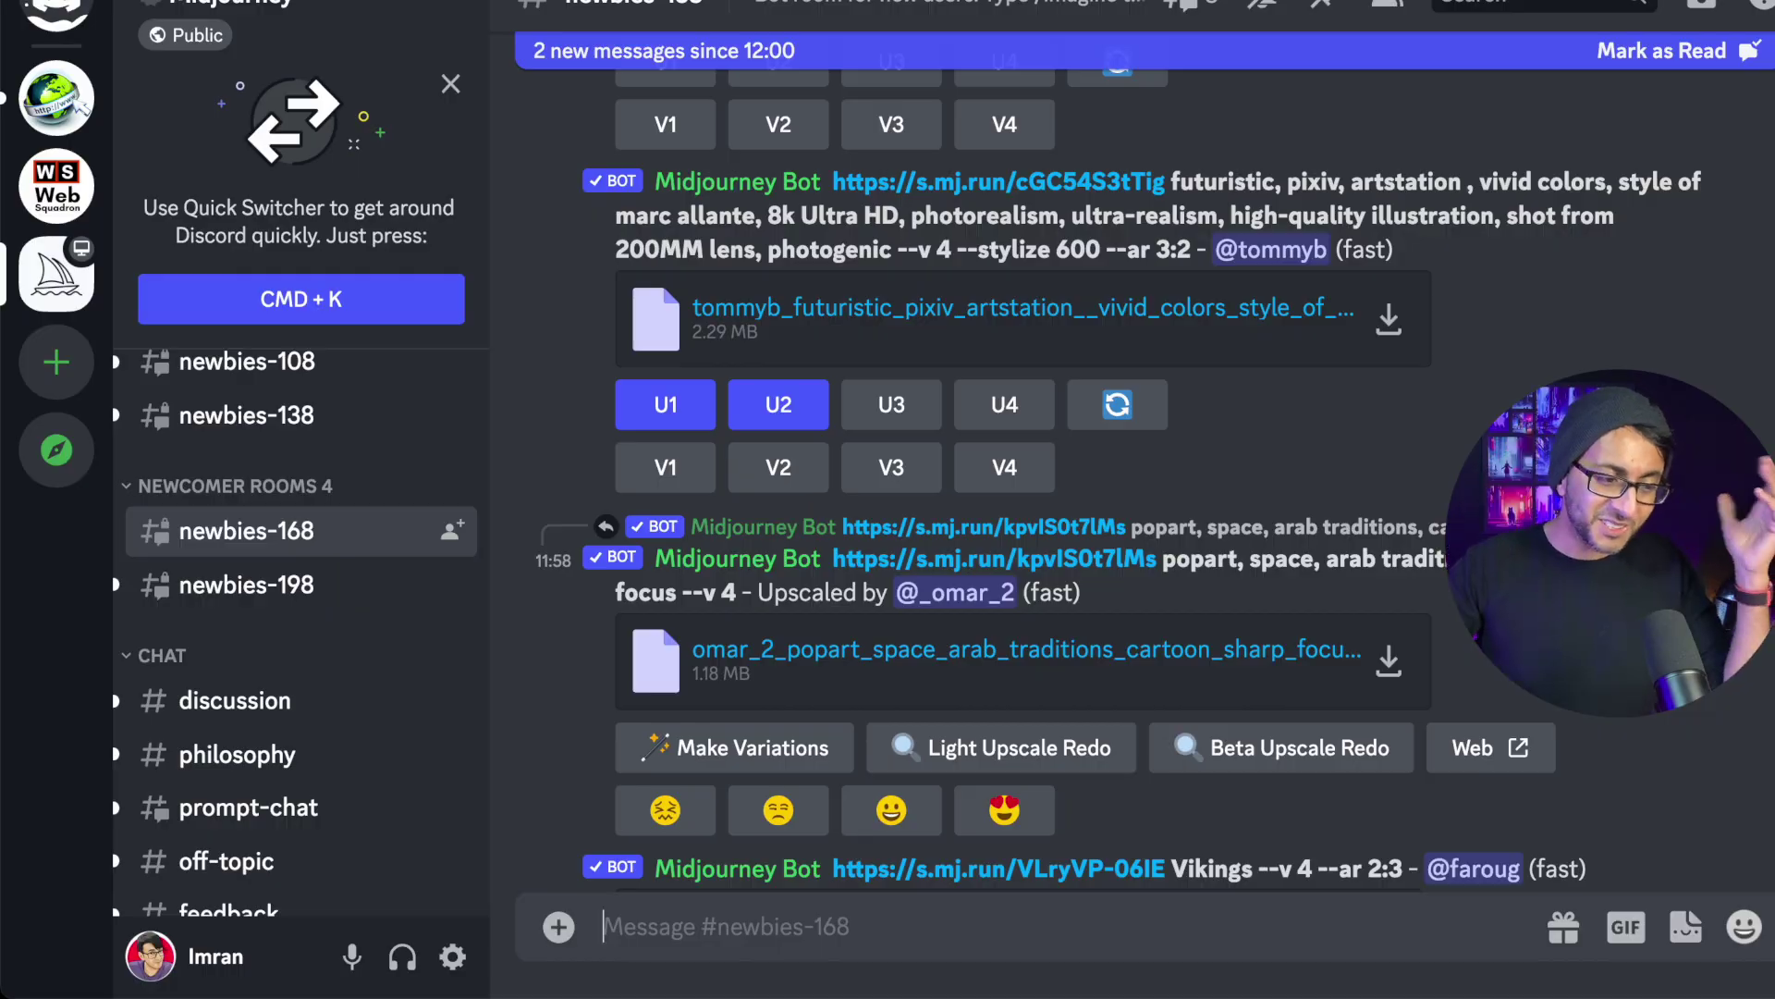
View the Yoda image in the browser, then return to the Discord message box.
key("super+Tab")
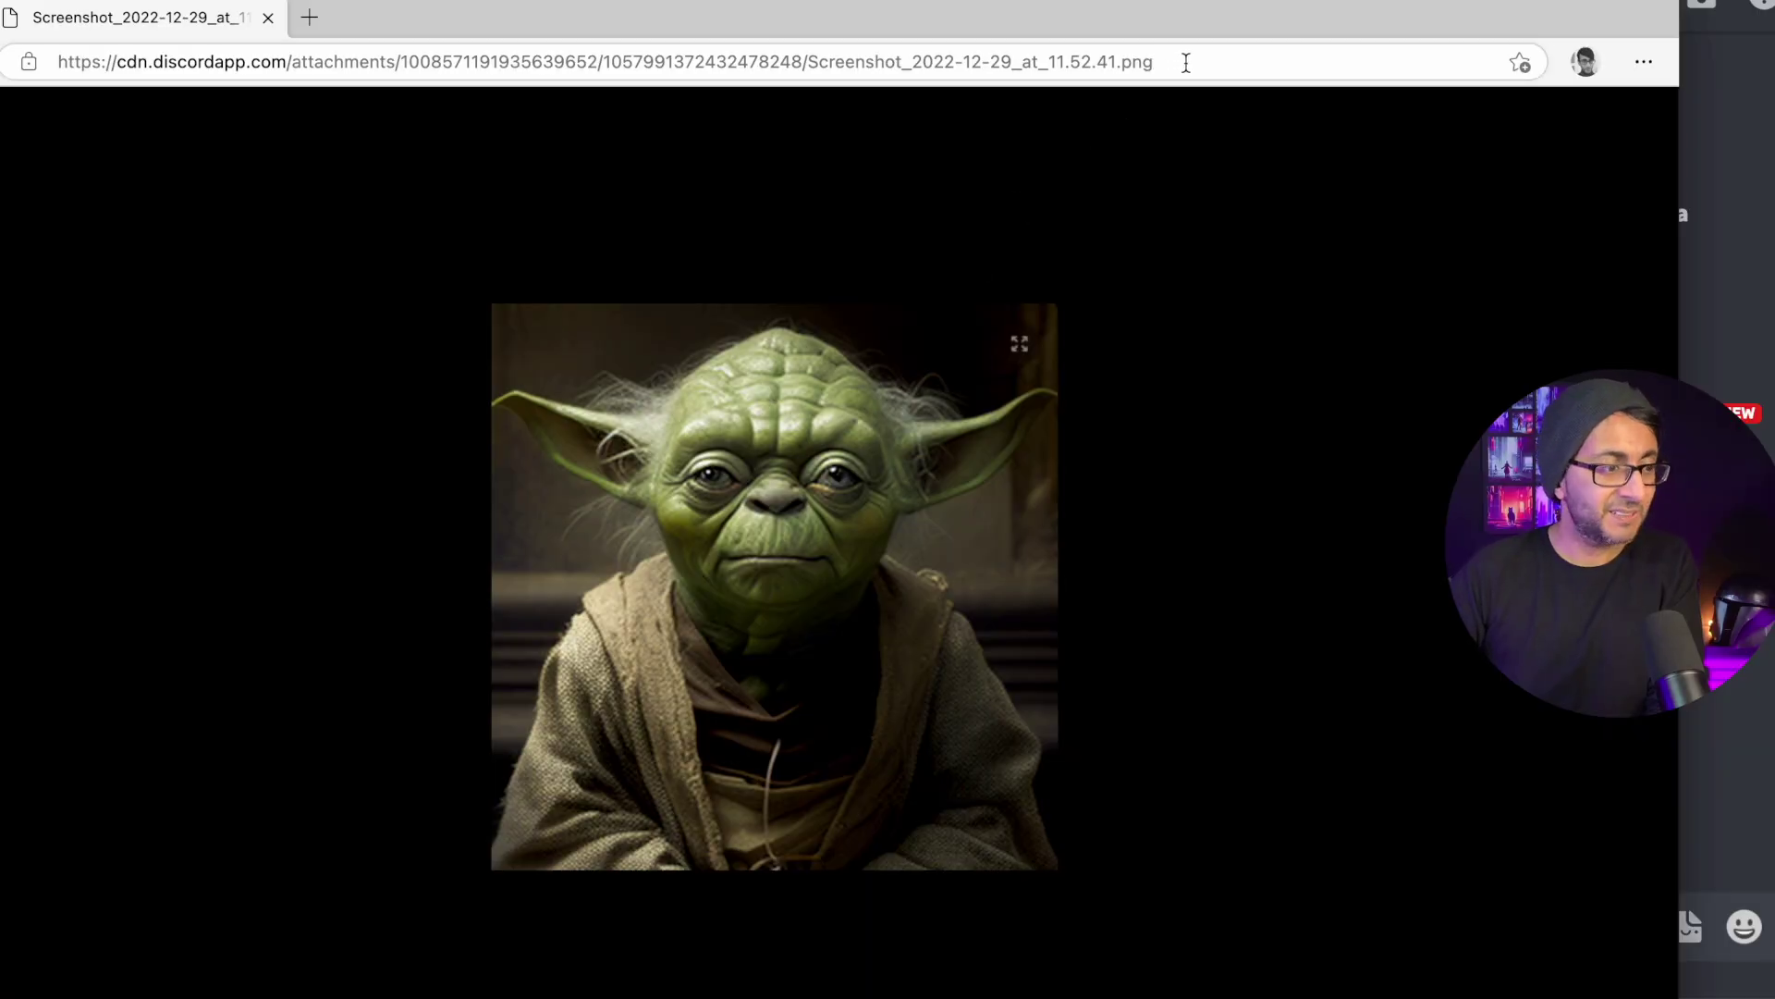
key("super+Tab")
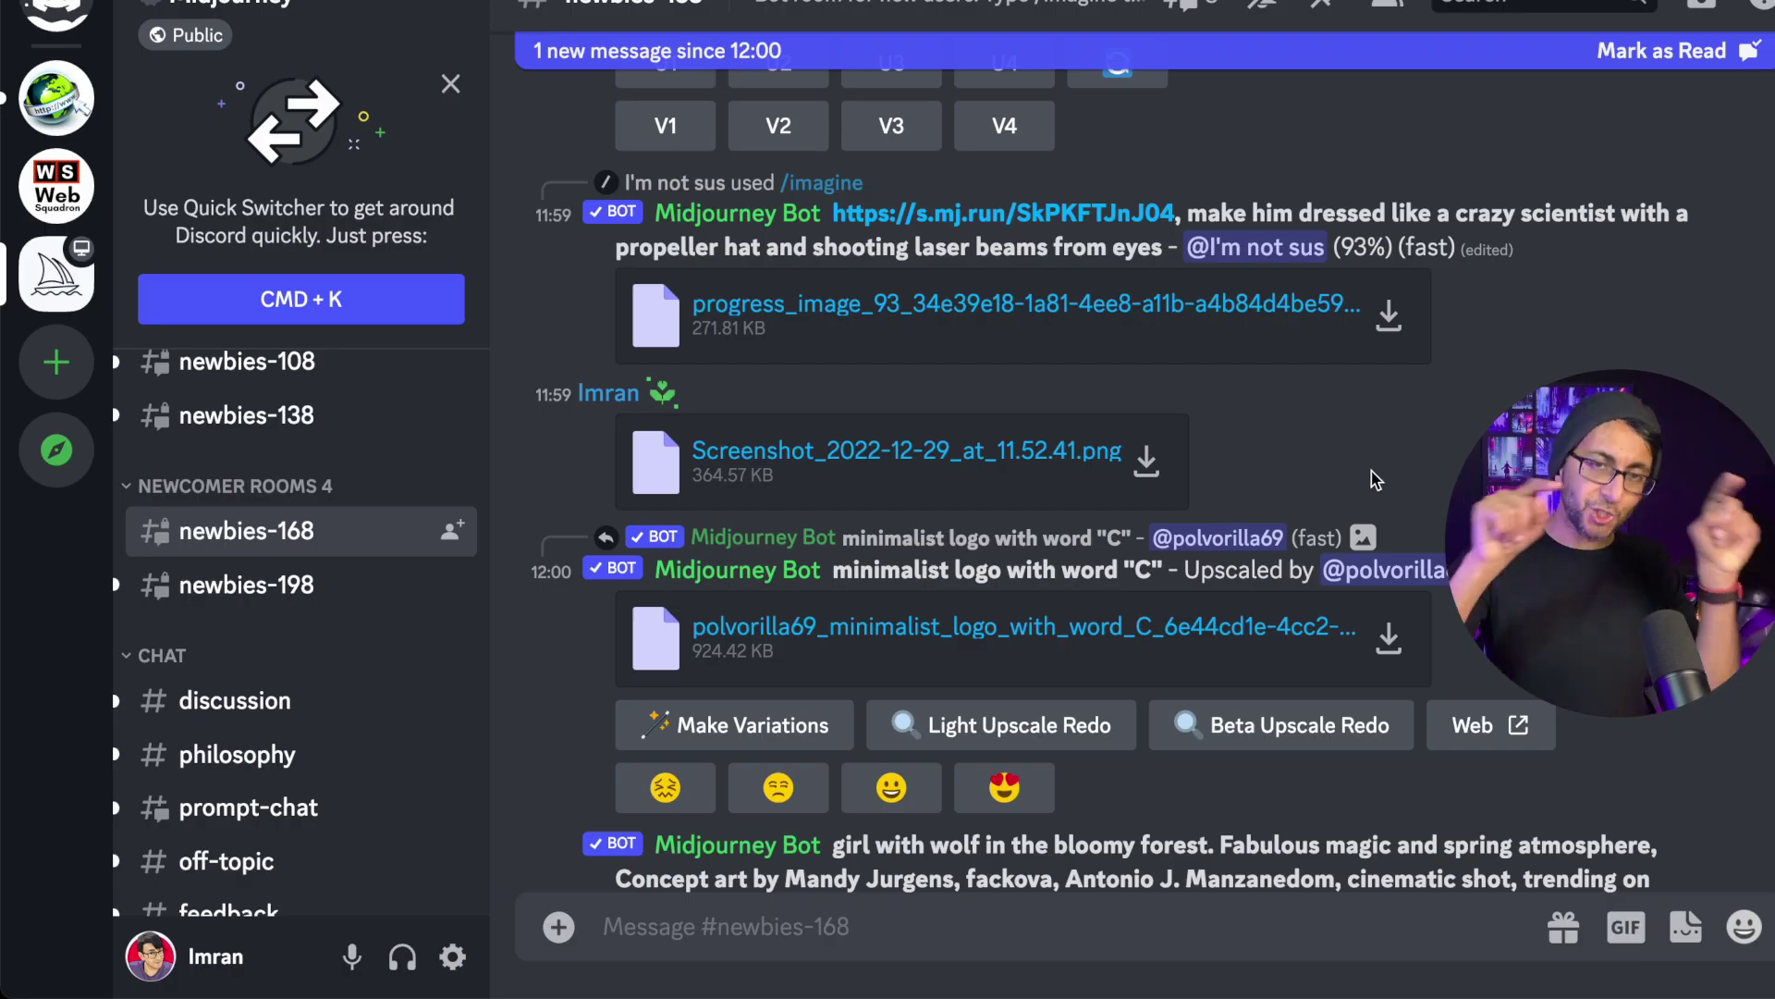
left_click(954, 936)
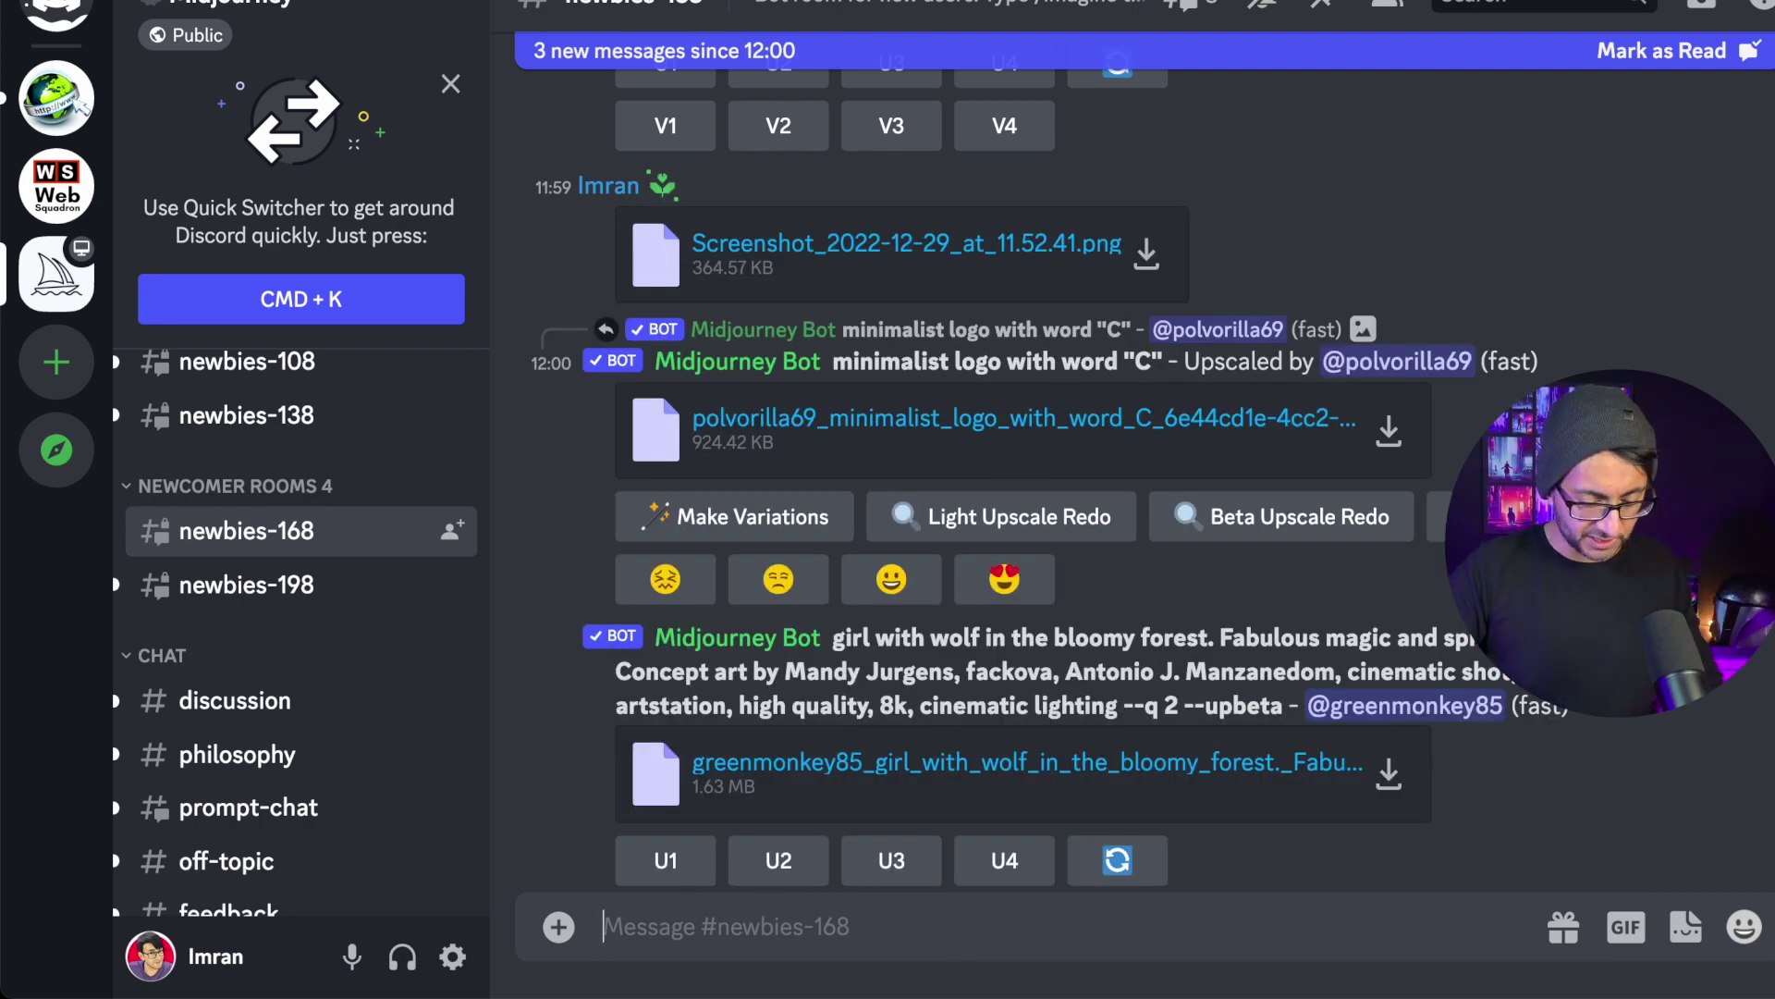
Send /settings to the Midjourney Bot and enable Remix mode in its settings panel.
type("/set")
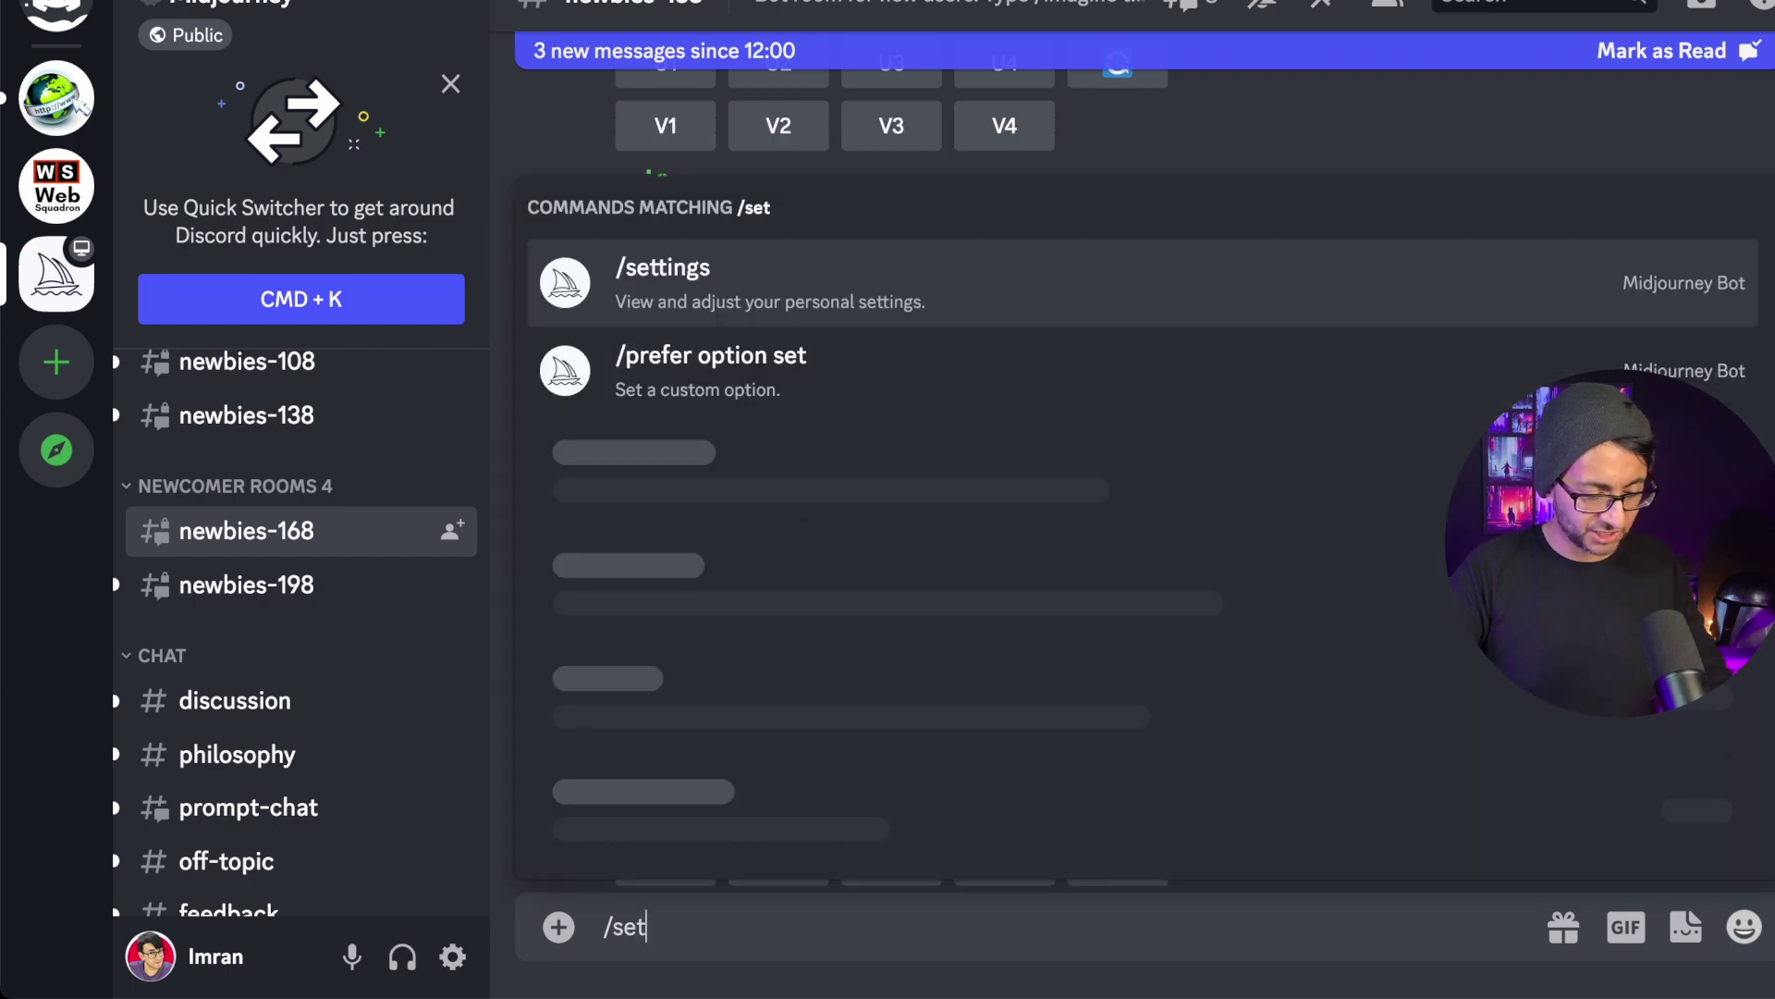
type("tings")
key("Return")
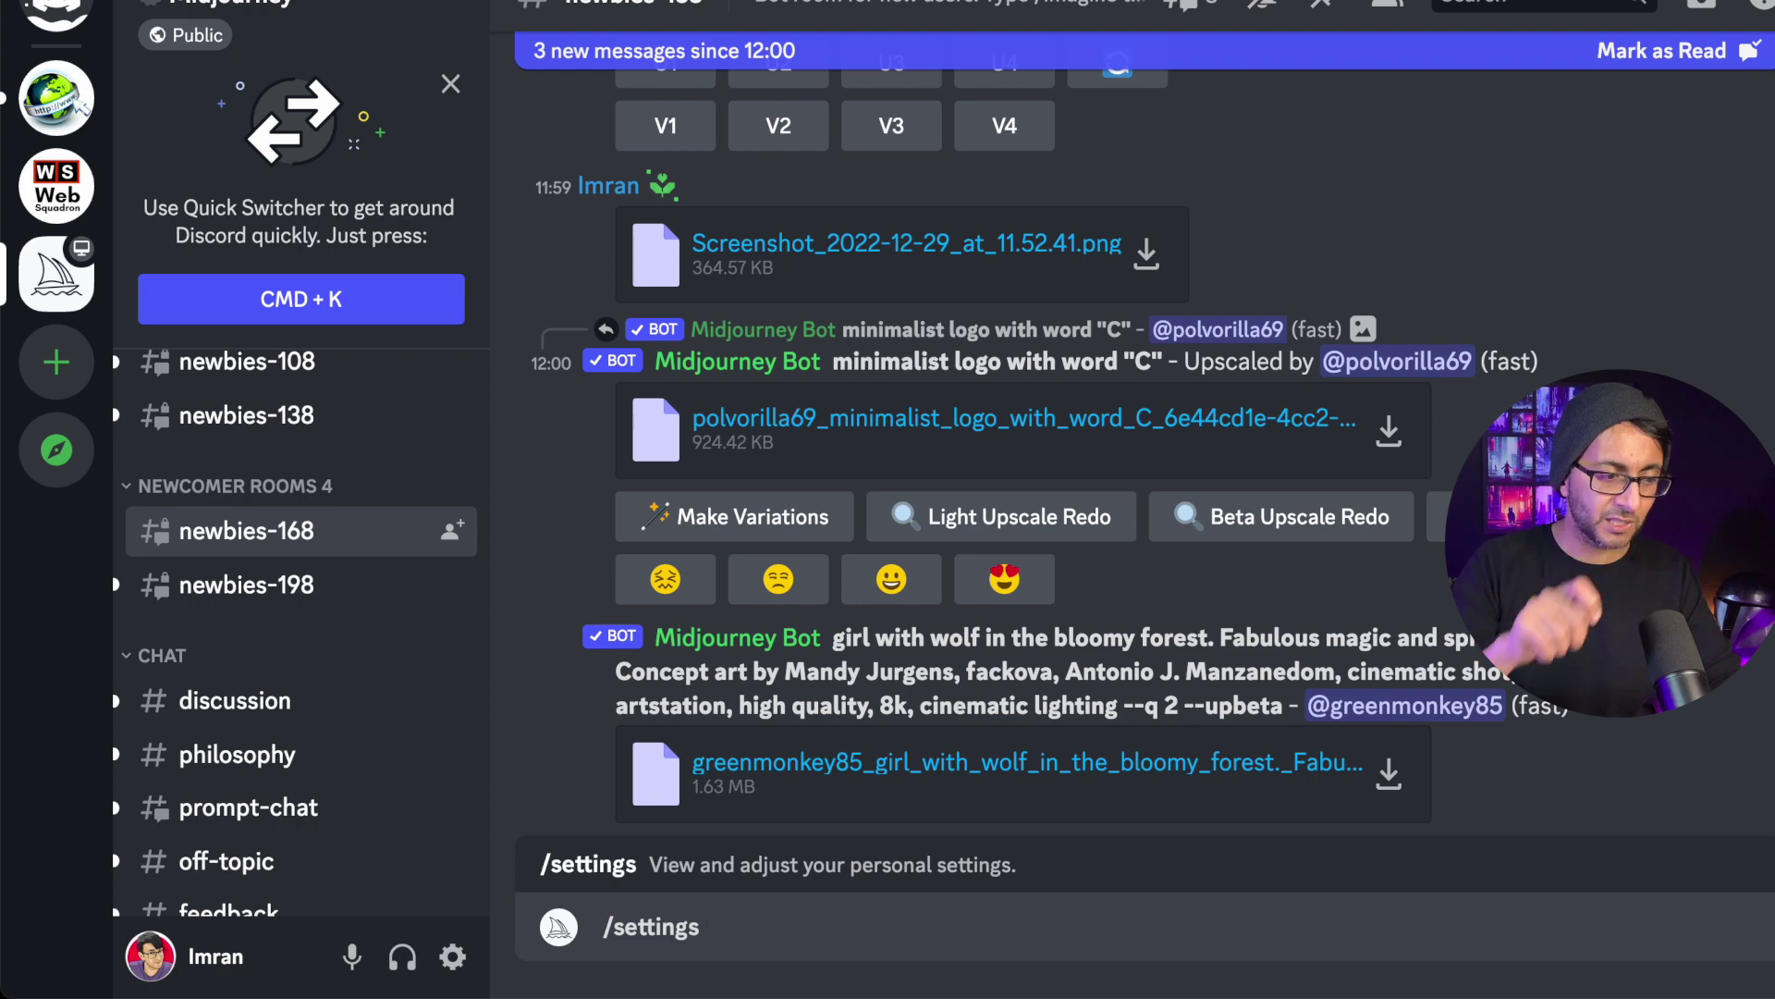
key("Return")
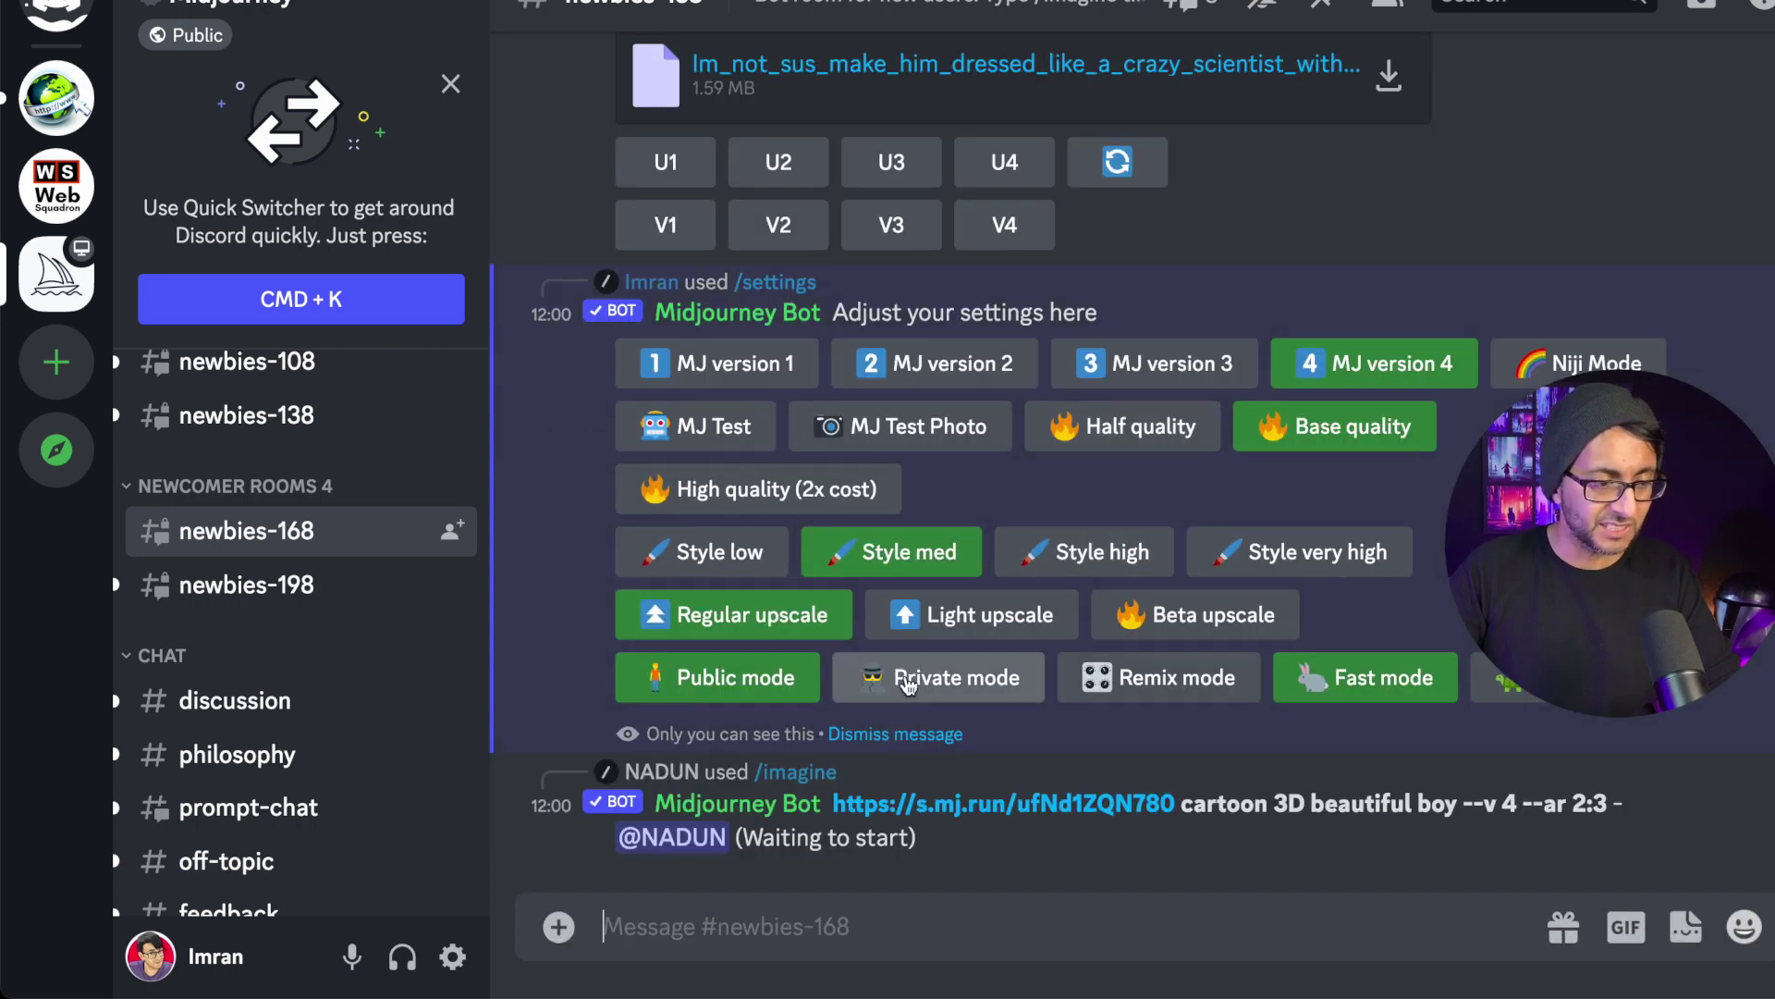
left_click(1173, 685)
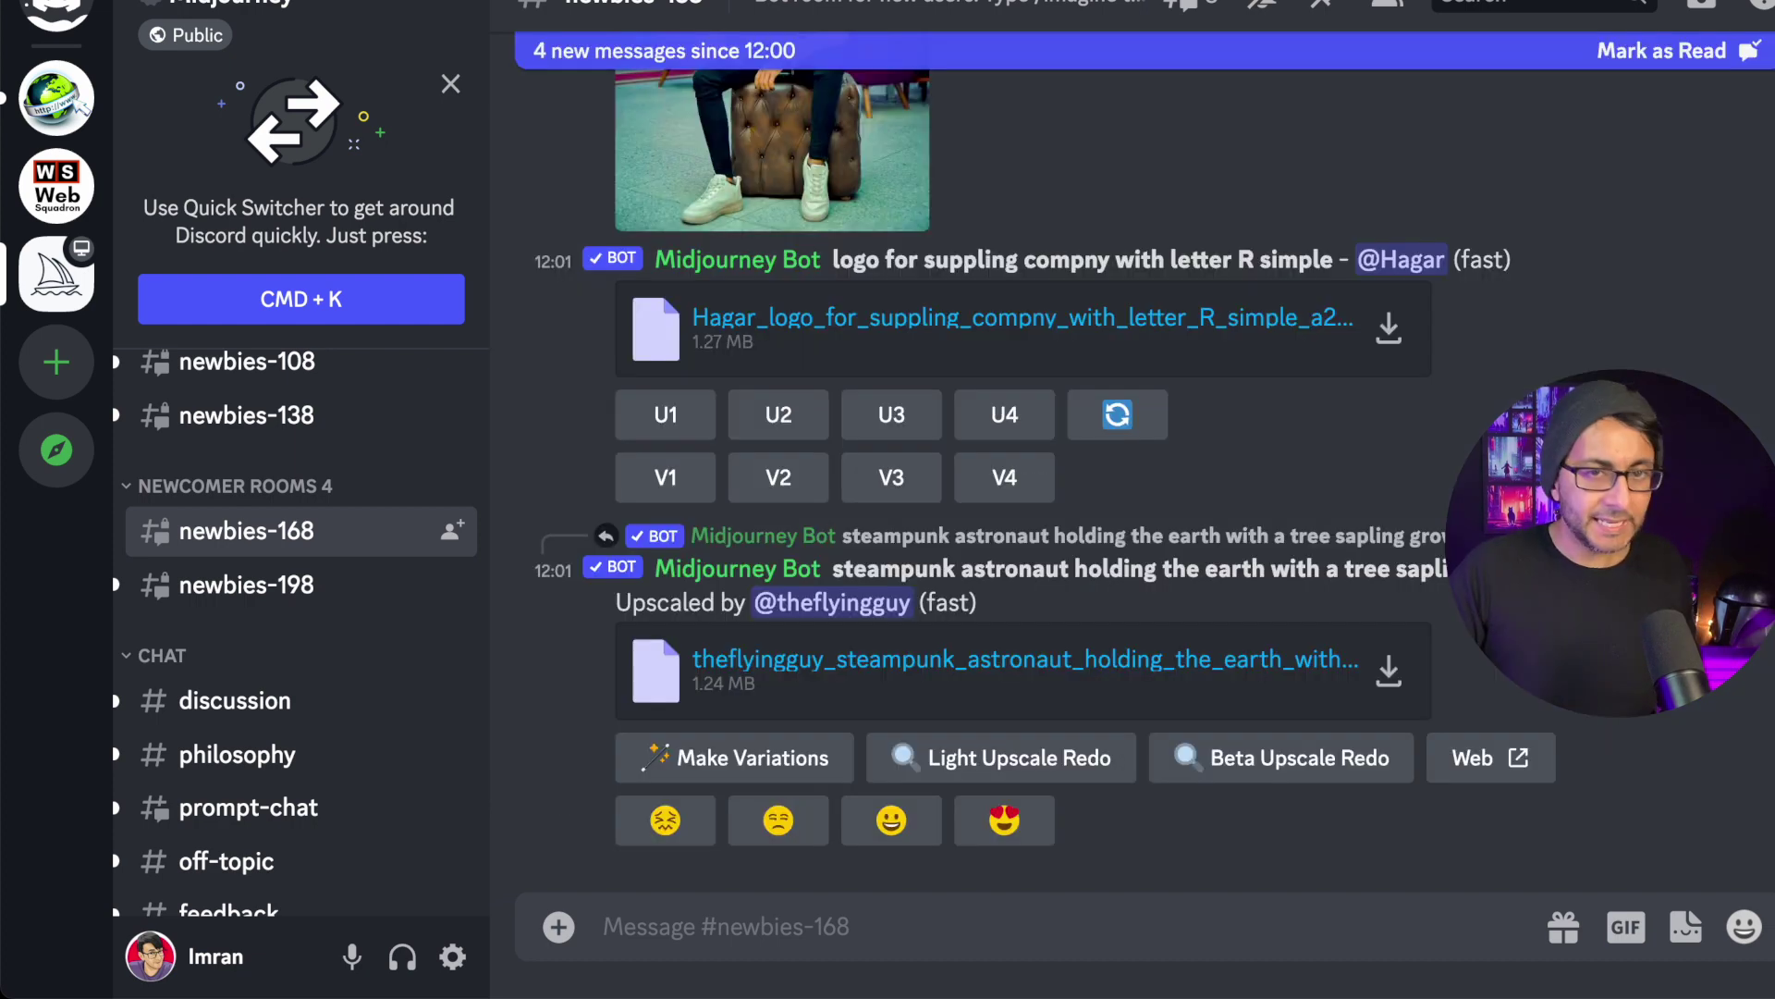
Submit an /imagine prompt containing both screenshot links followed by '--'.
left_click(896, 934)
type("/ima")
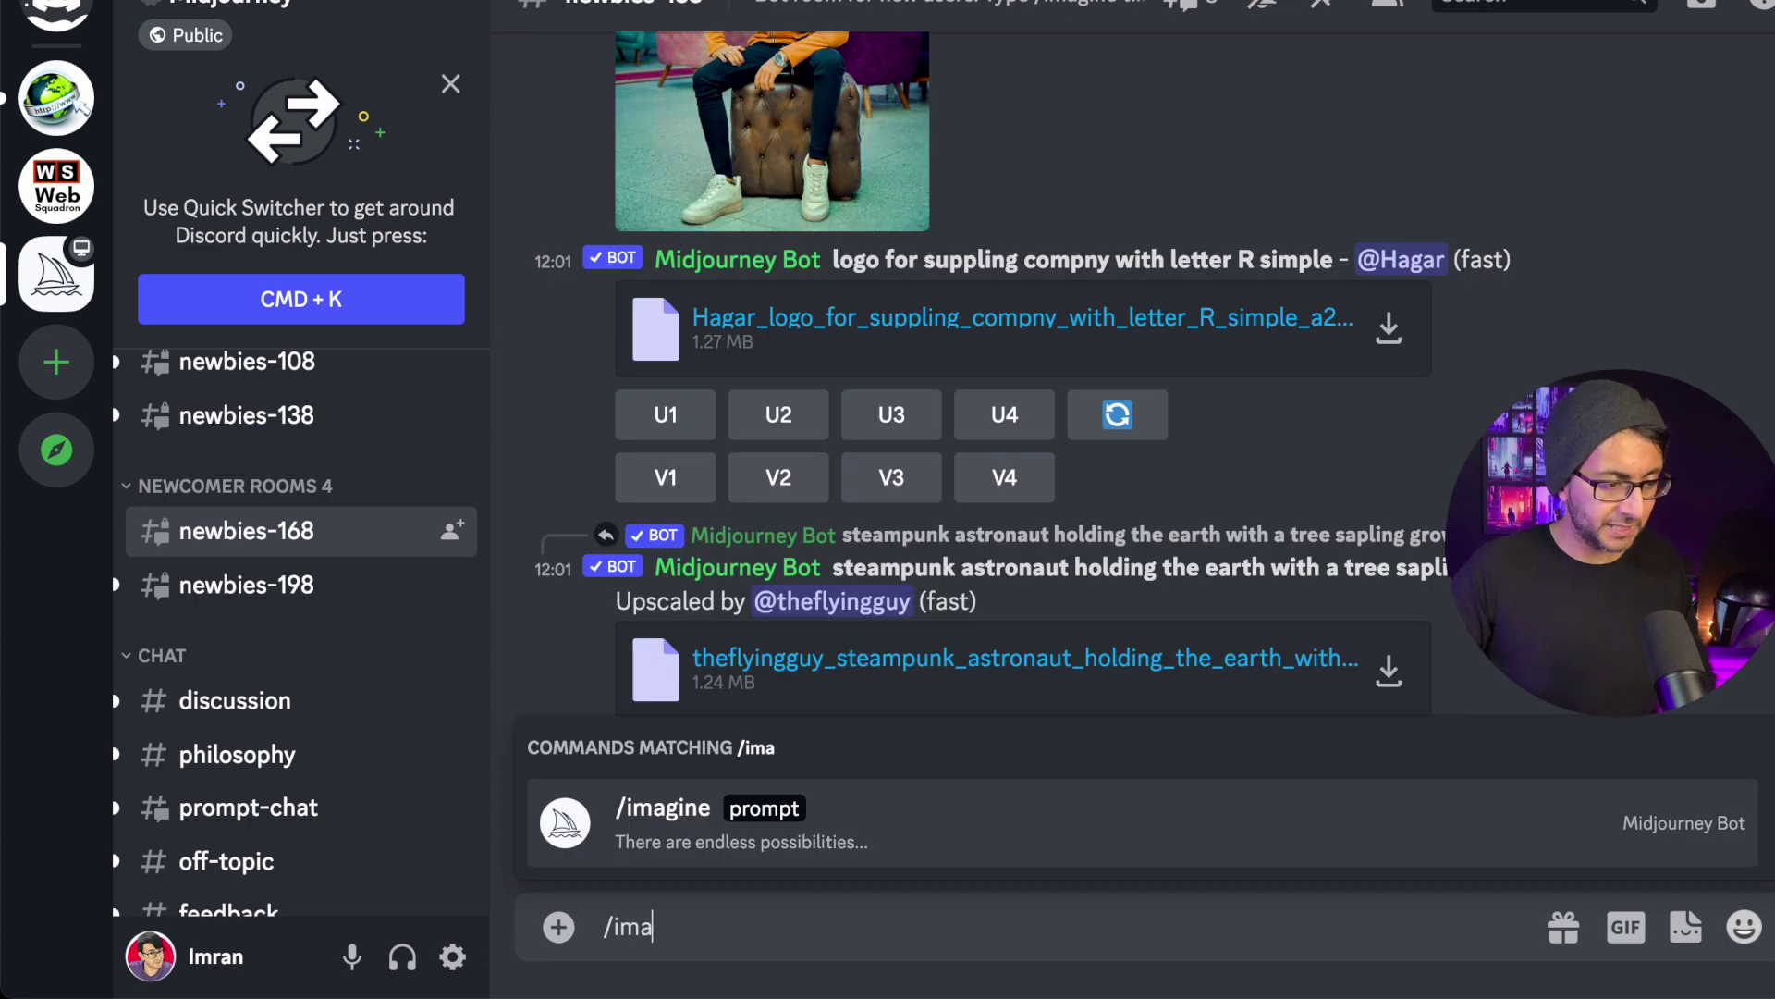
left_click(724, 807)
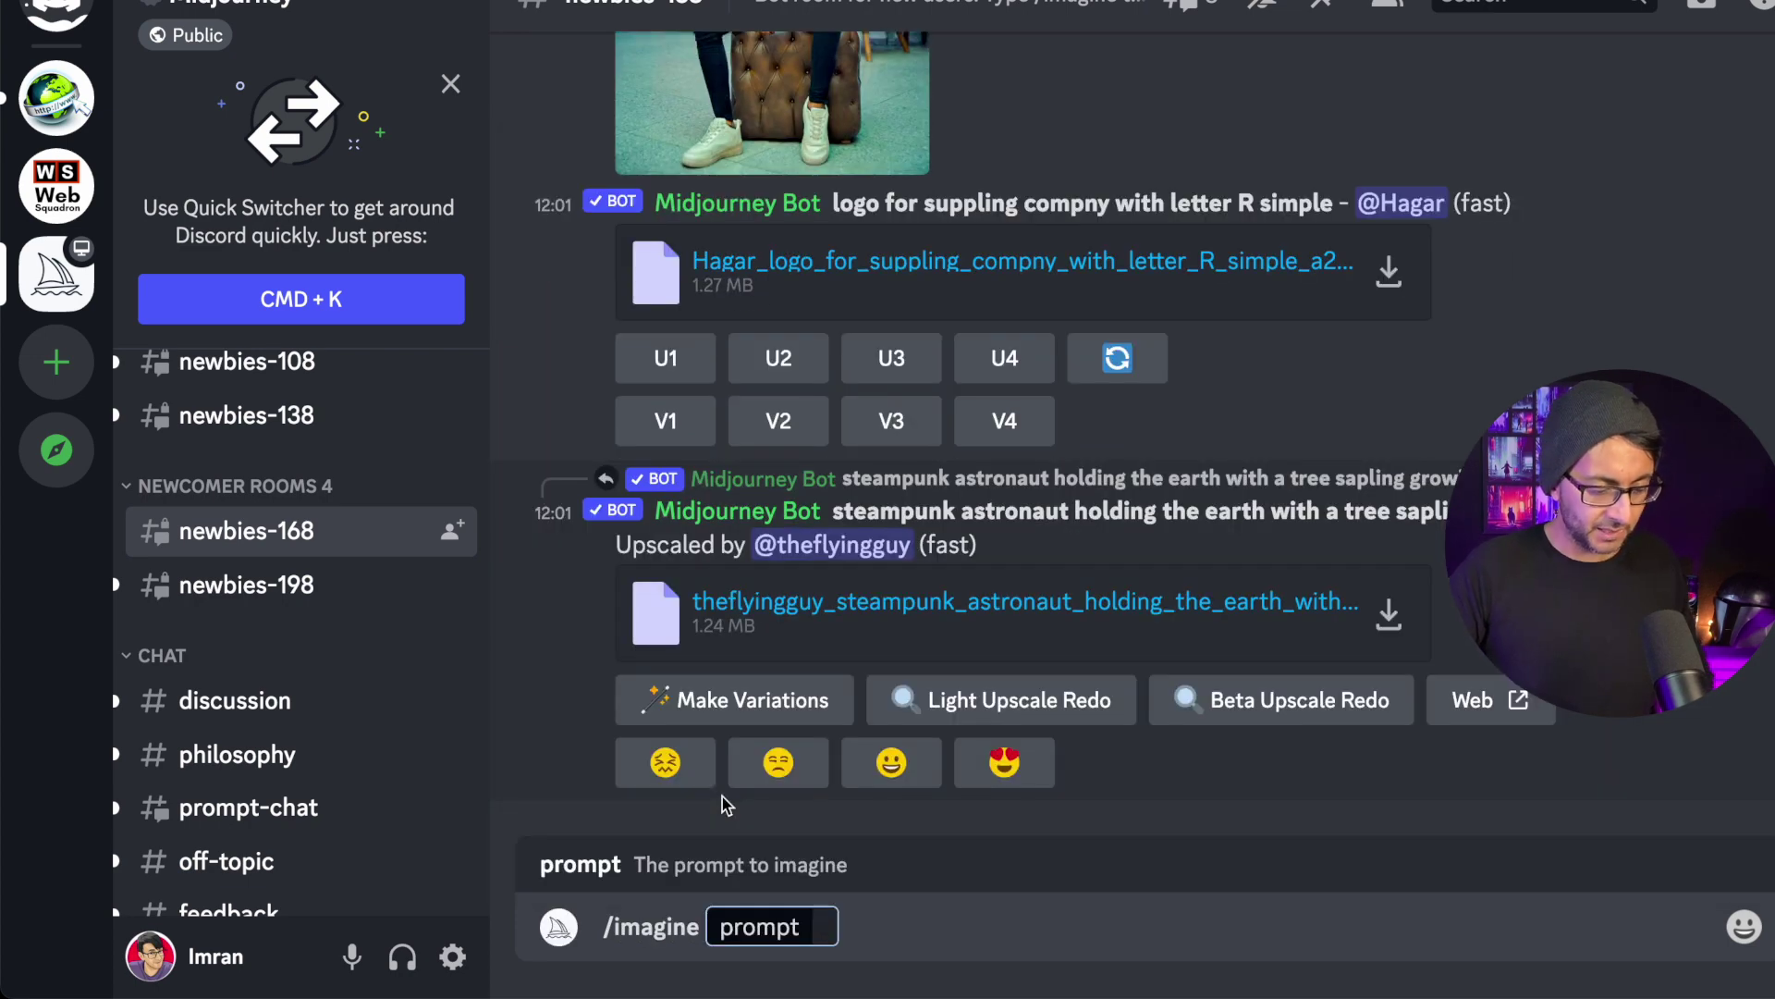
key("super+v")
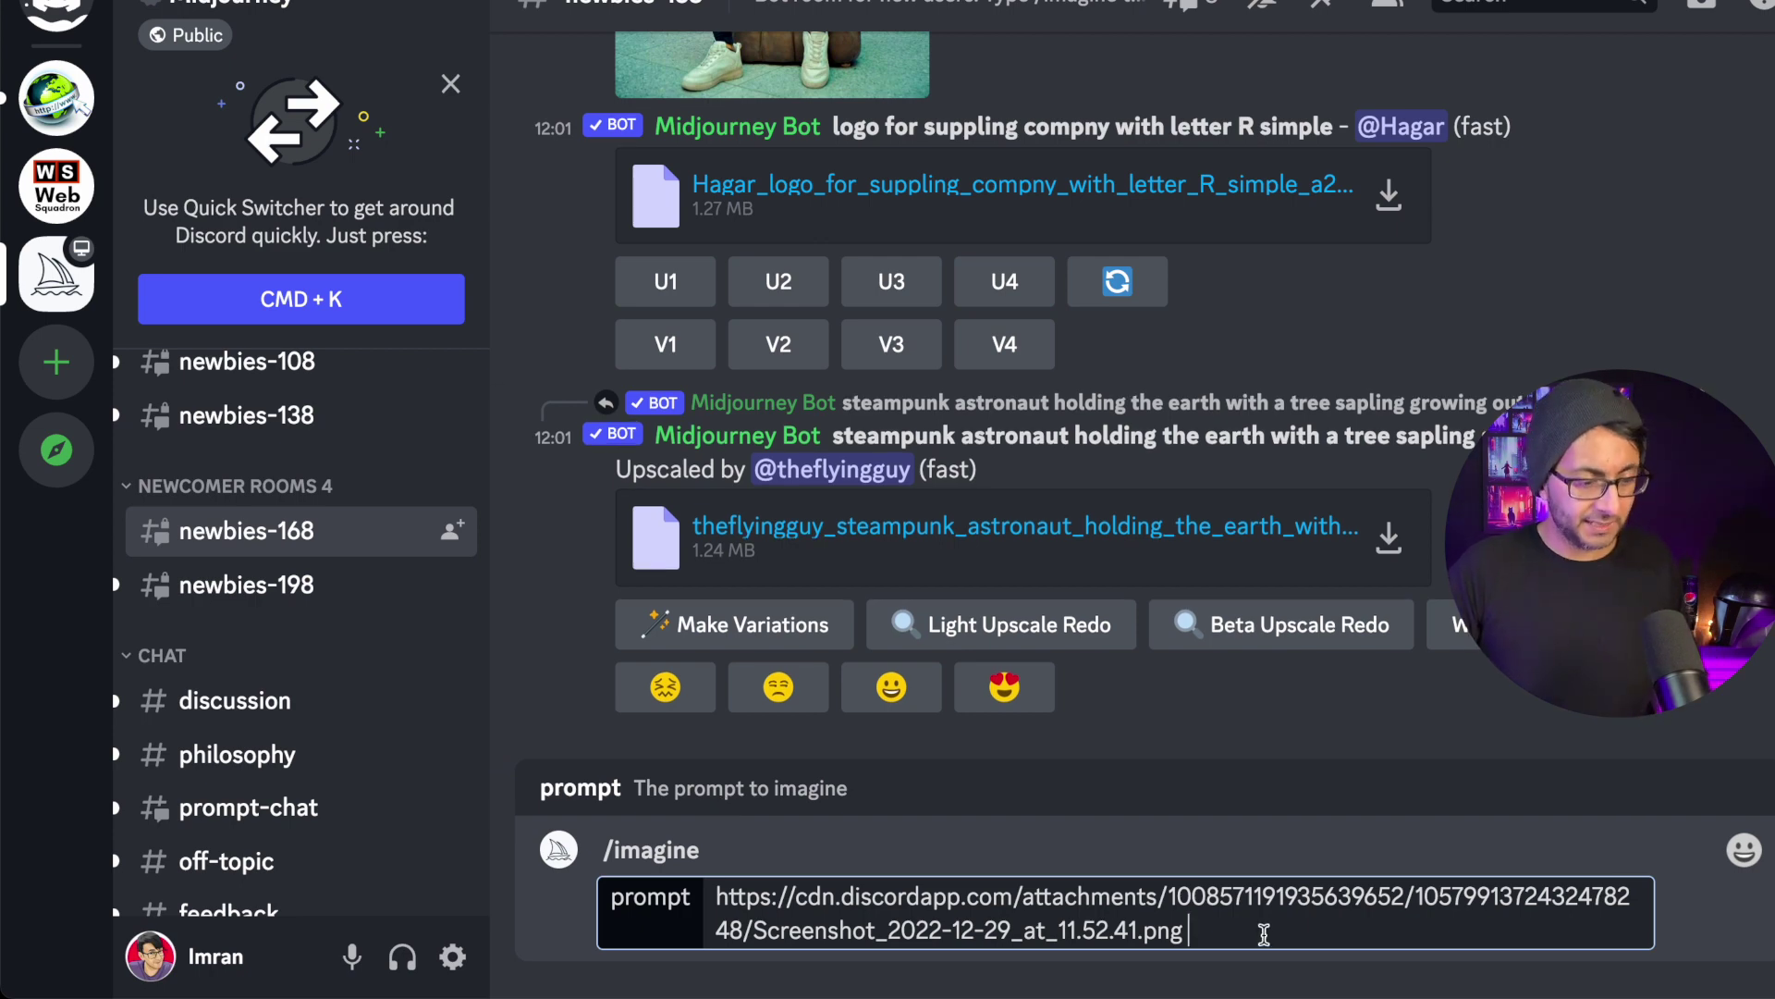
key("super+v")
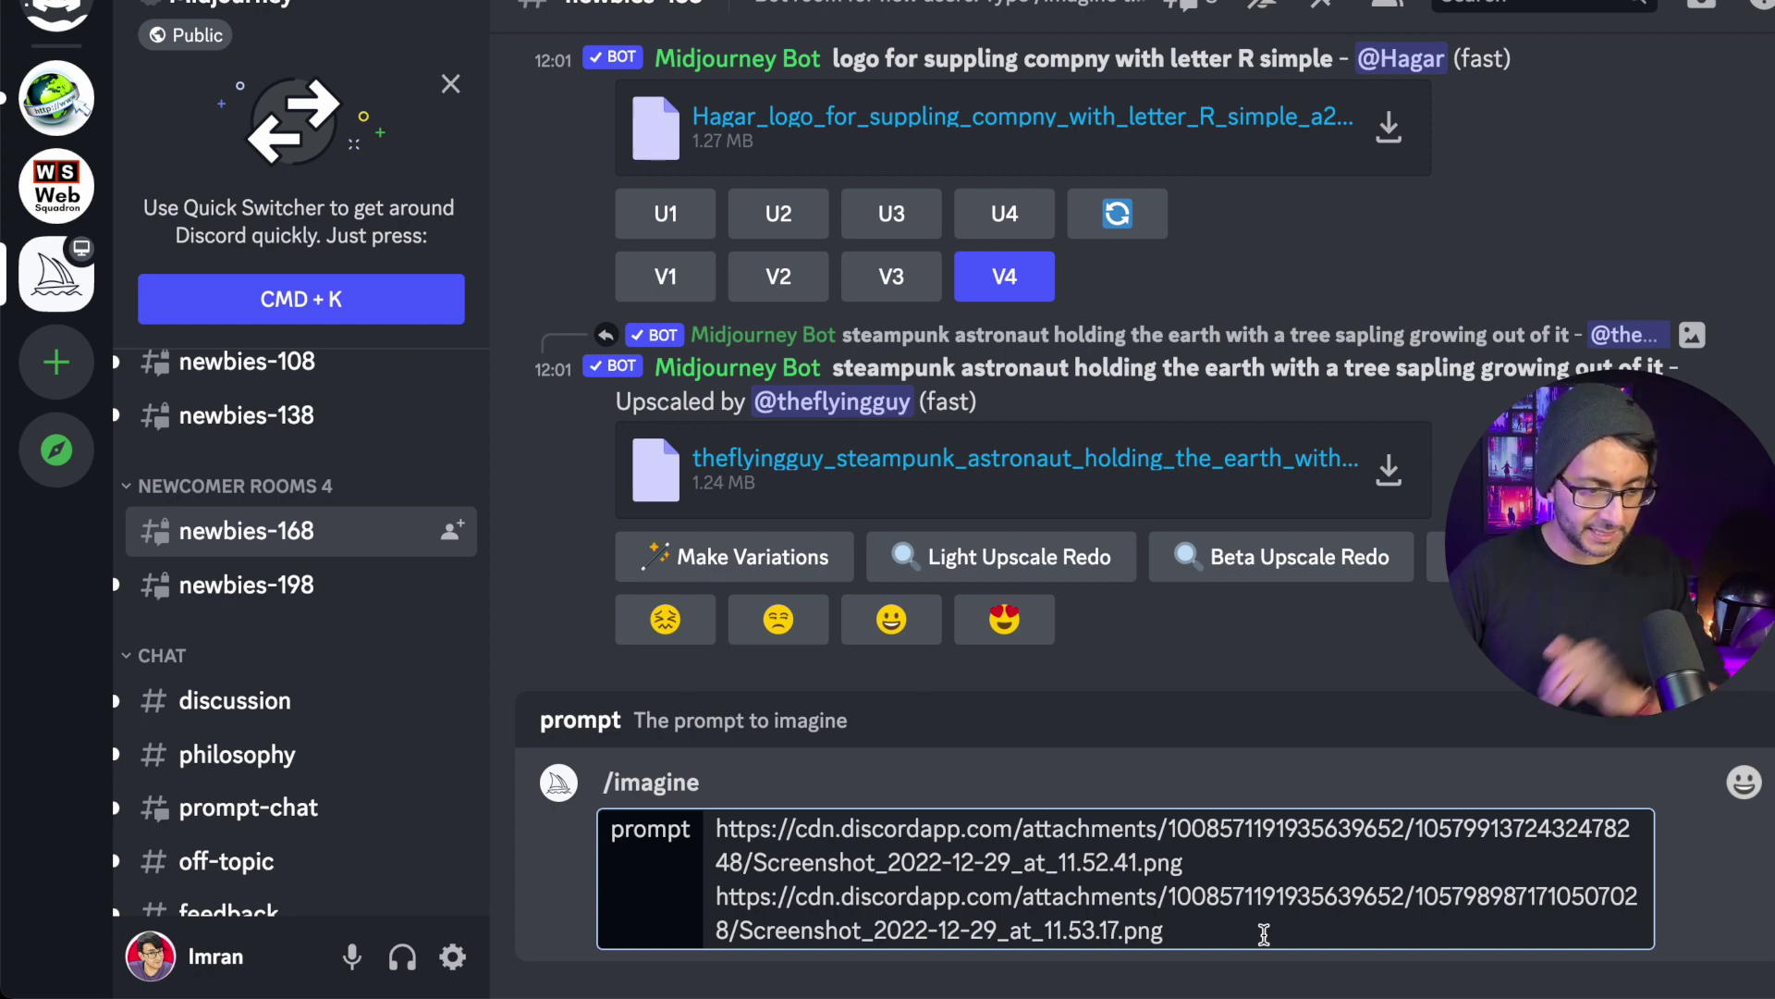
type("--people")
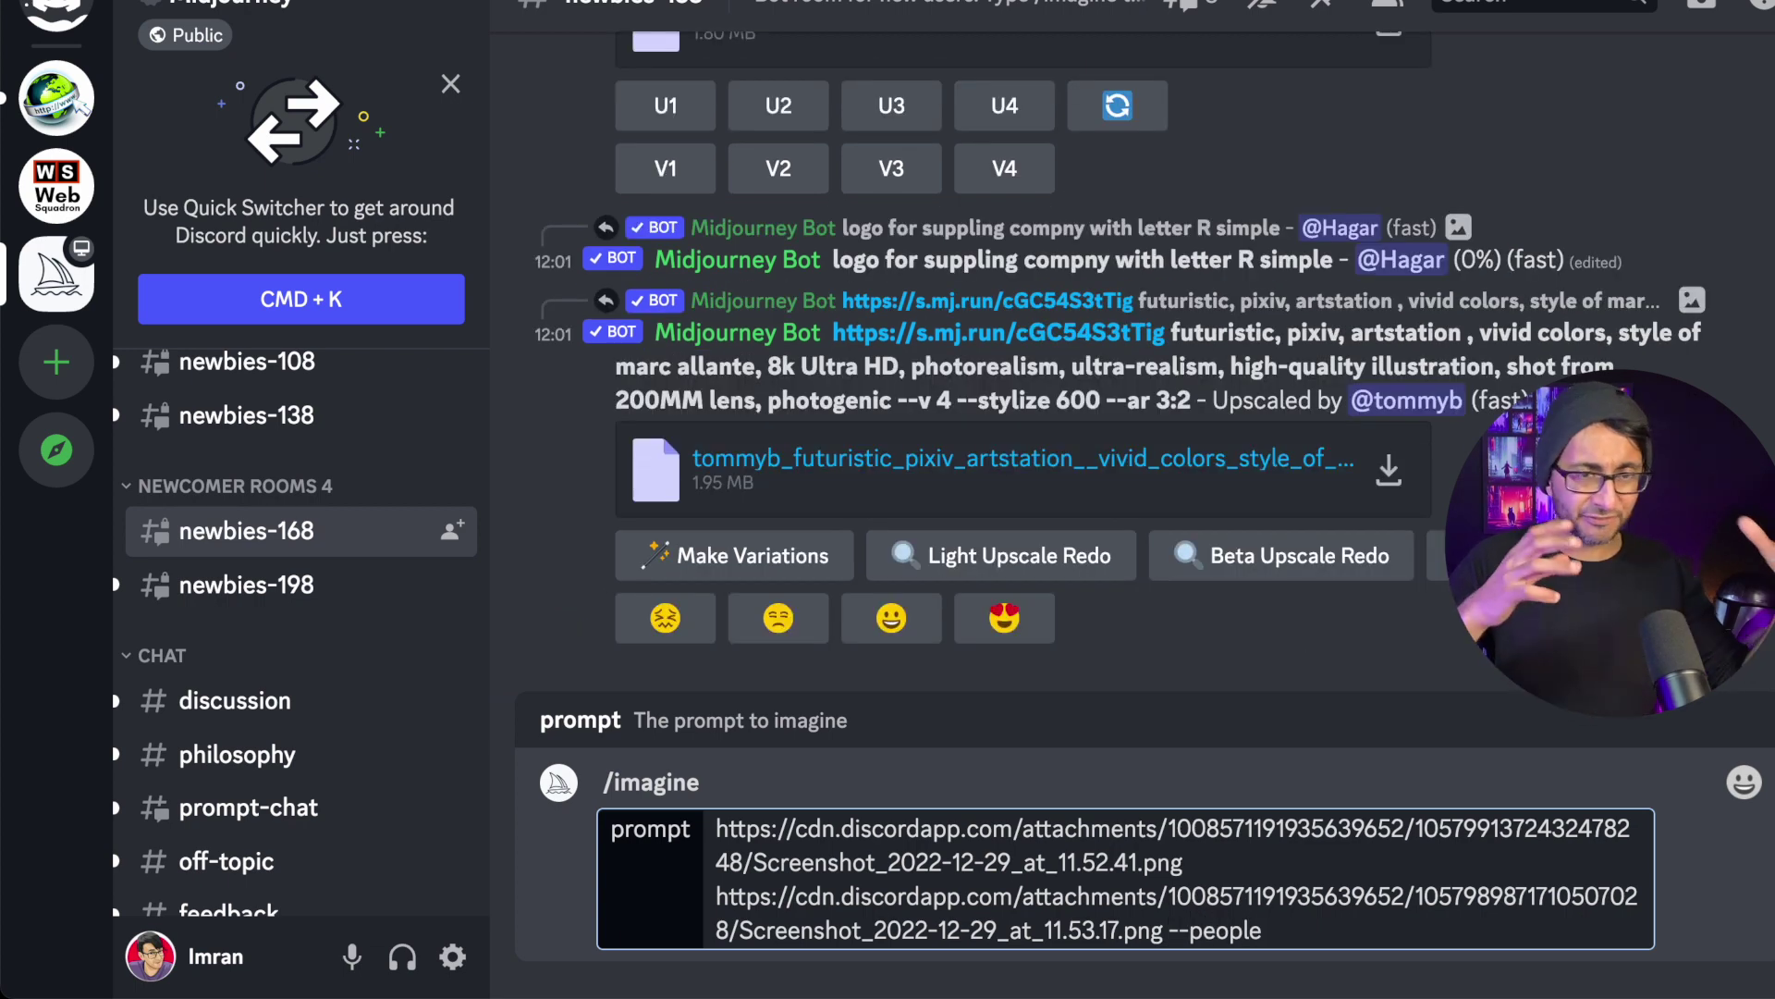
key("Return")
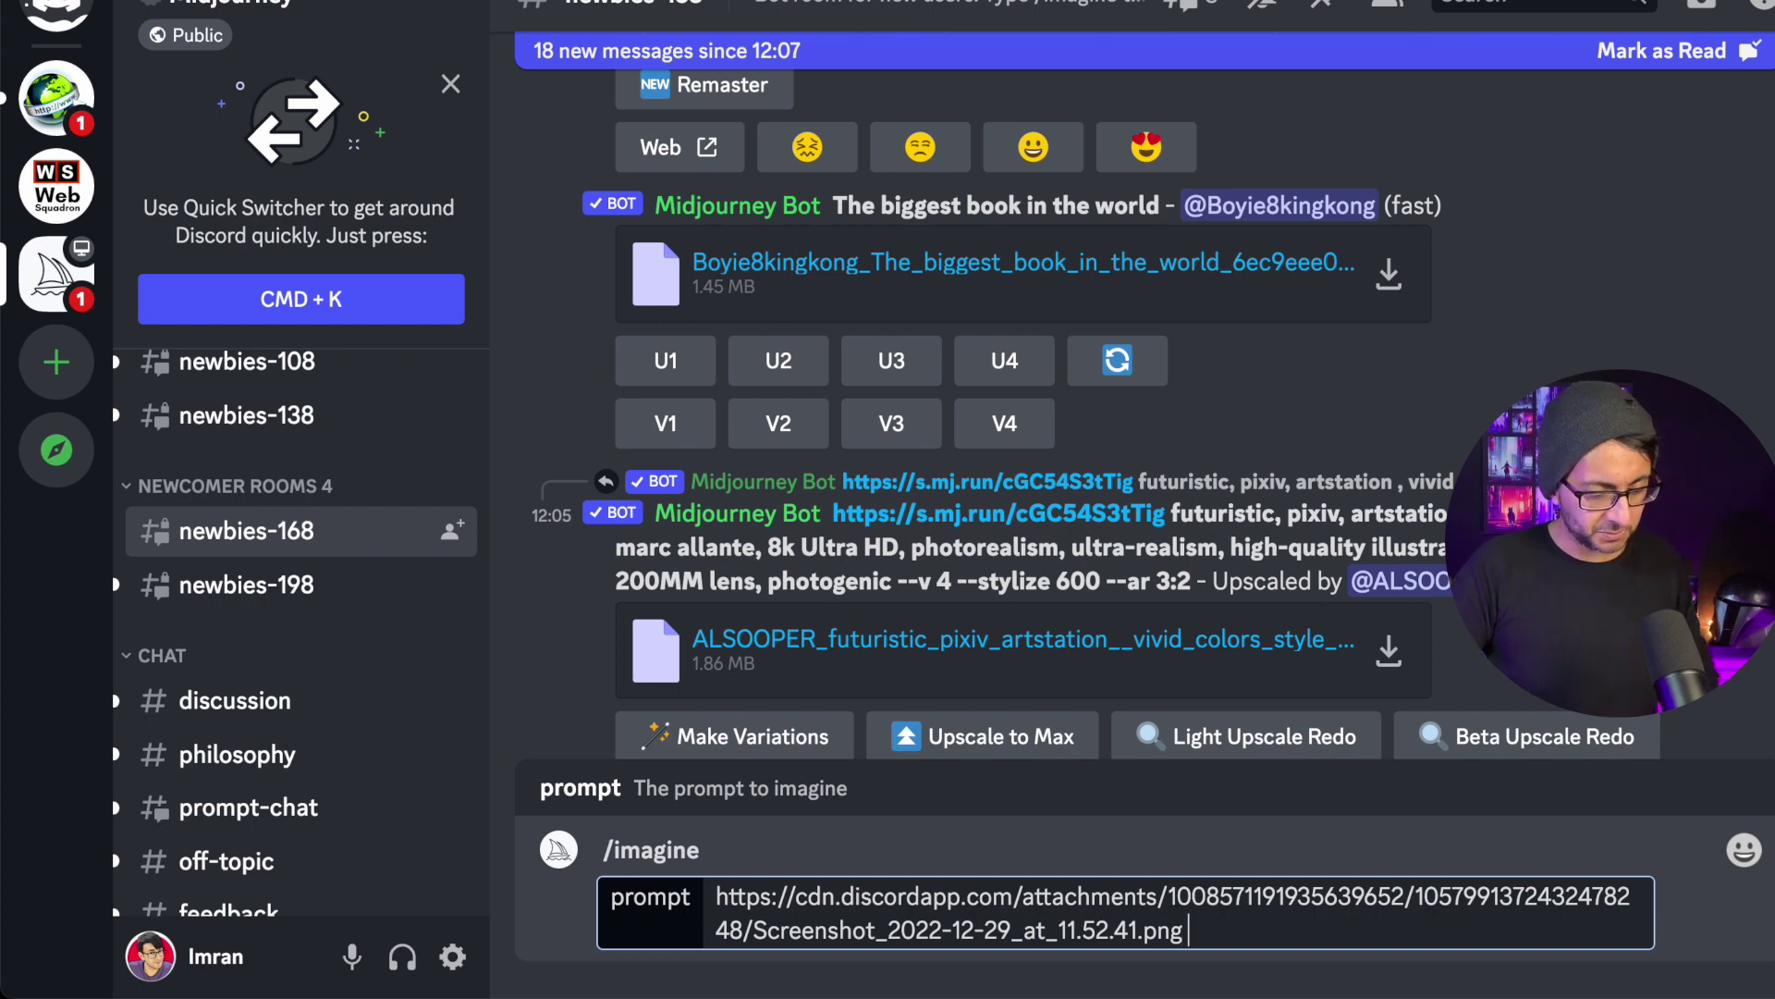
Add the second image link, delete 'long' from the Yoda-ears prompt, and submit it.
key("super+v")
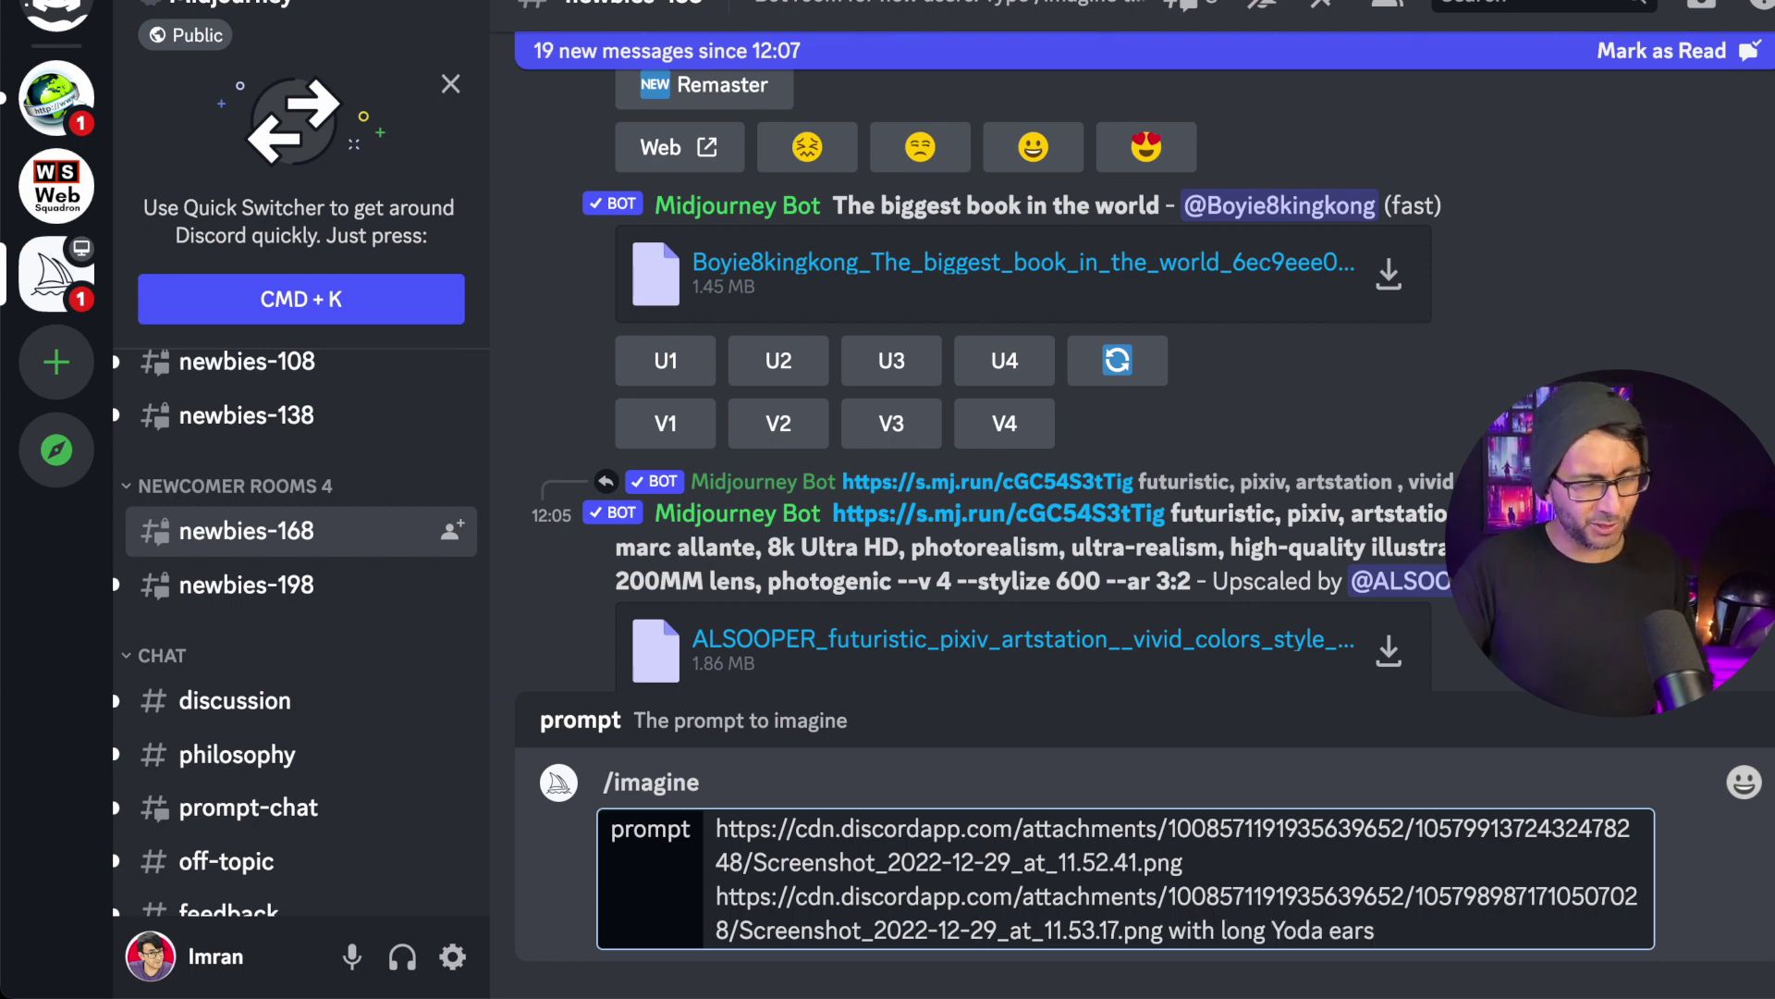
double_click(1245, 932)
key("BackSpace")
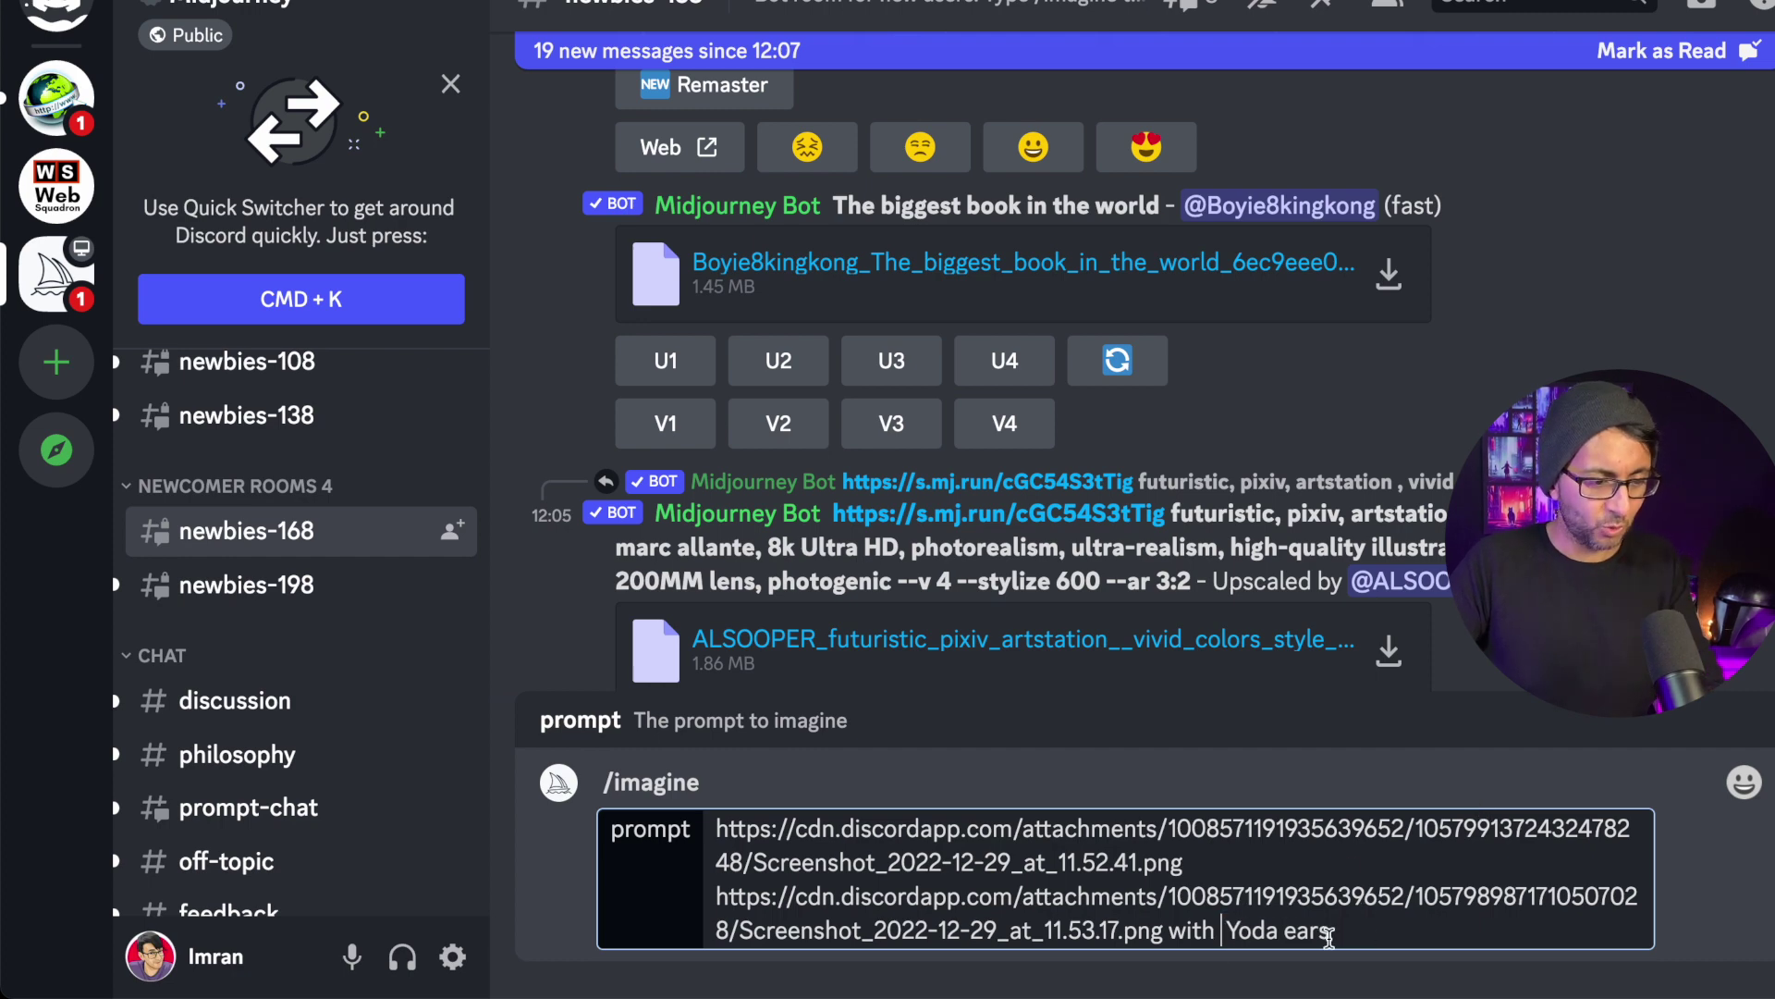
type(", green skin --people")
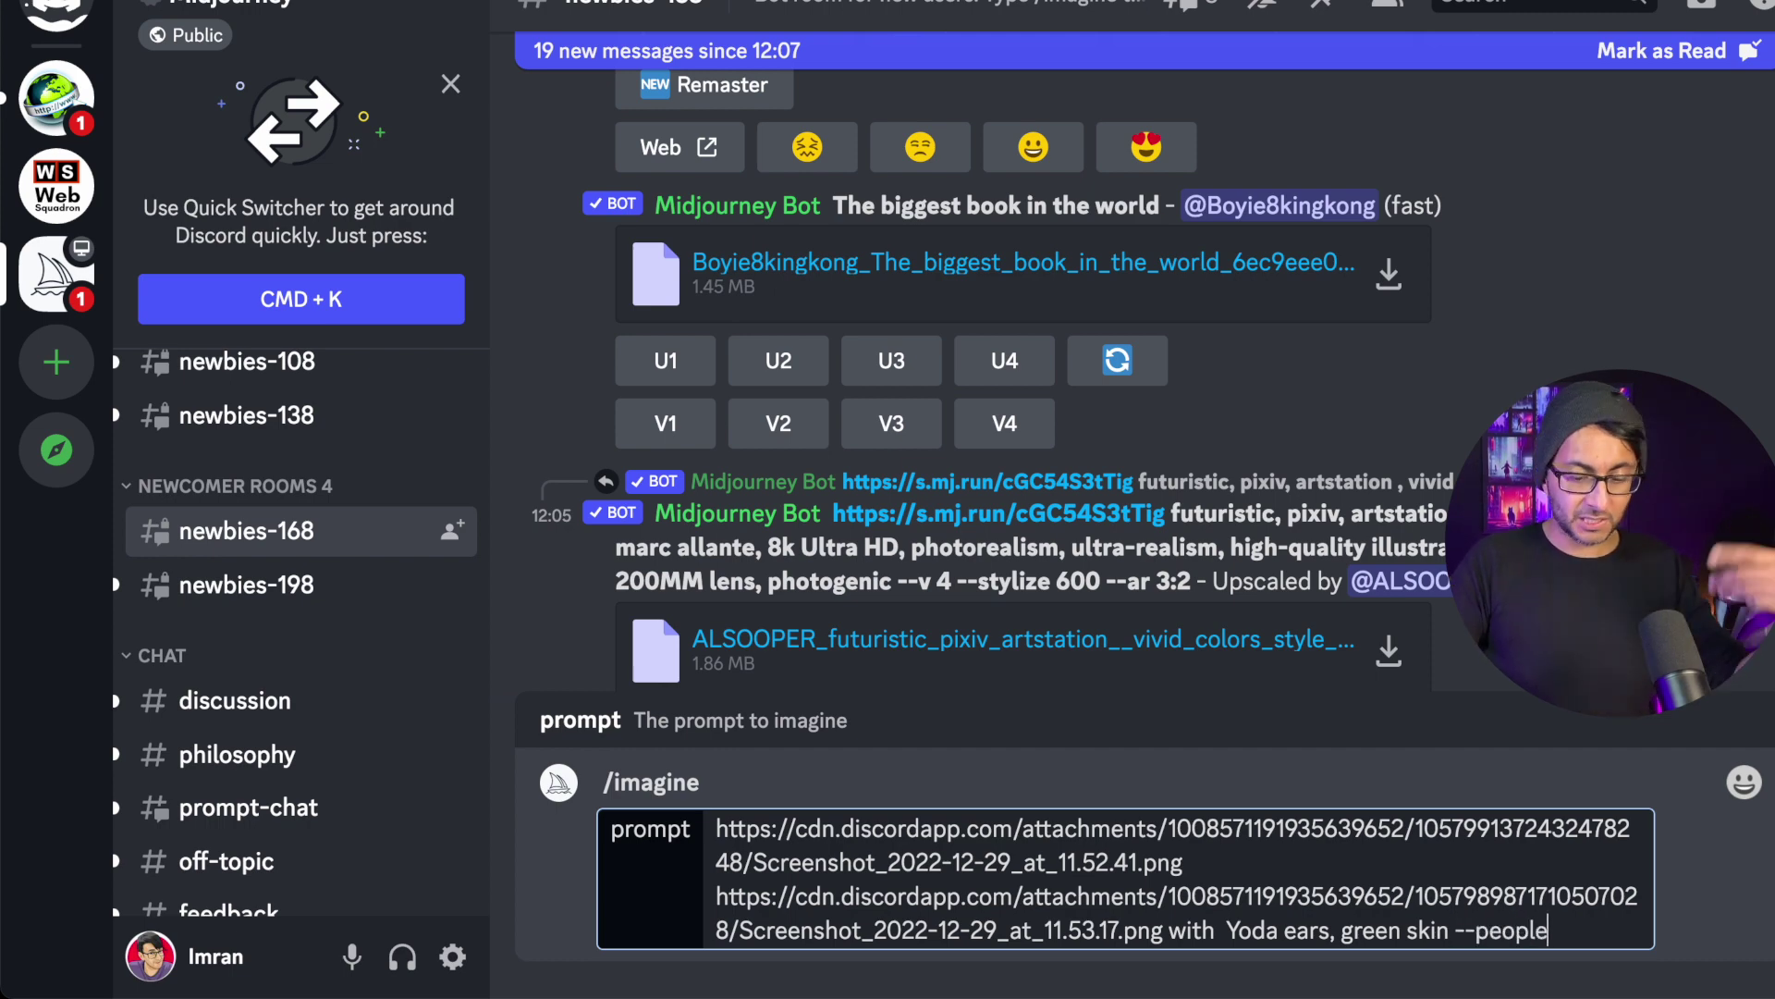
key("Return")
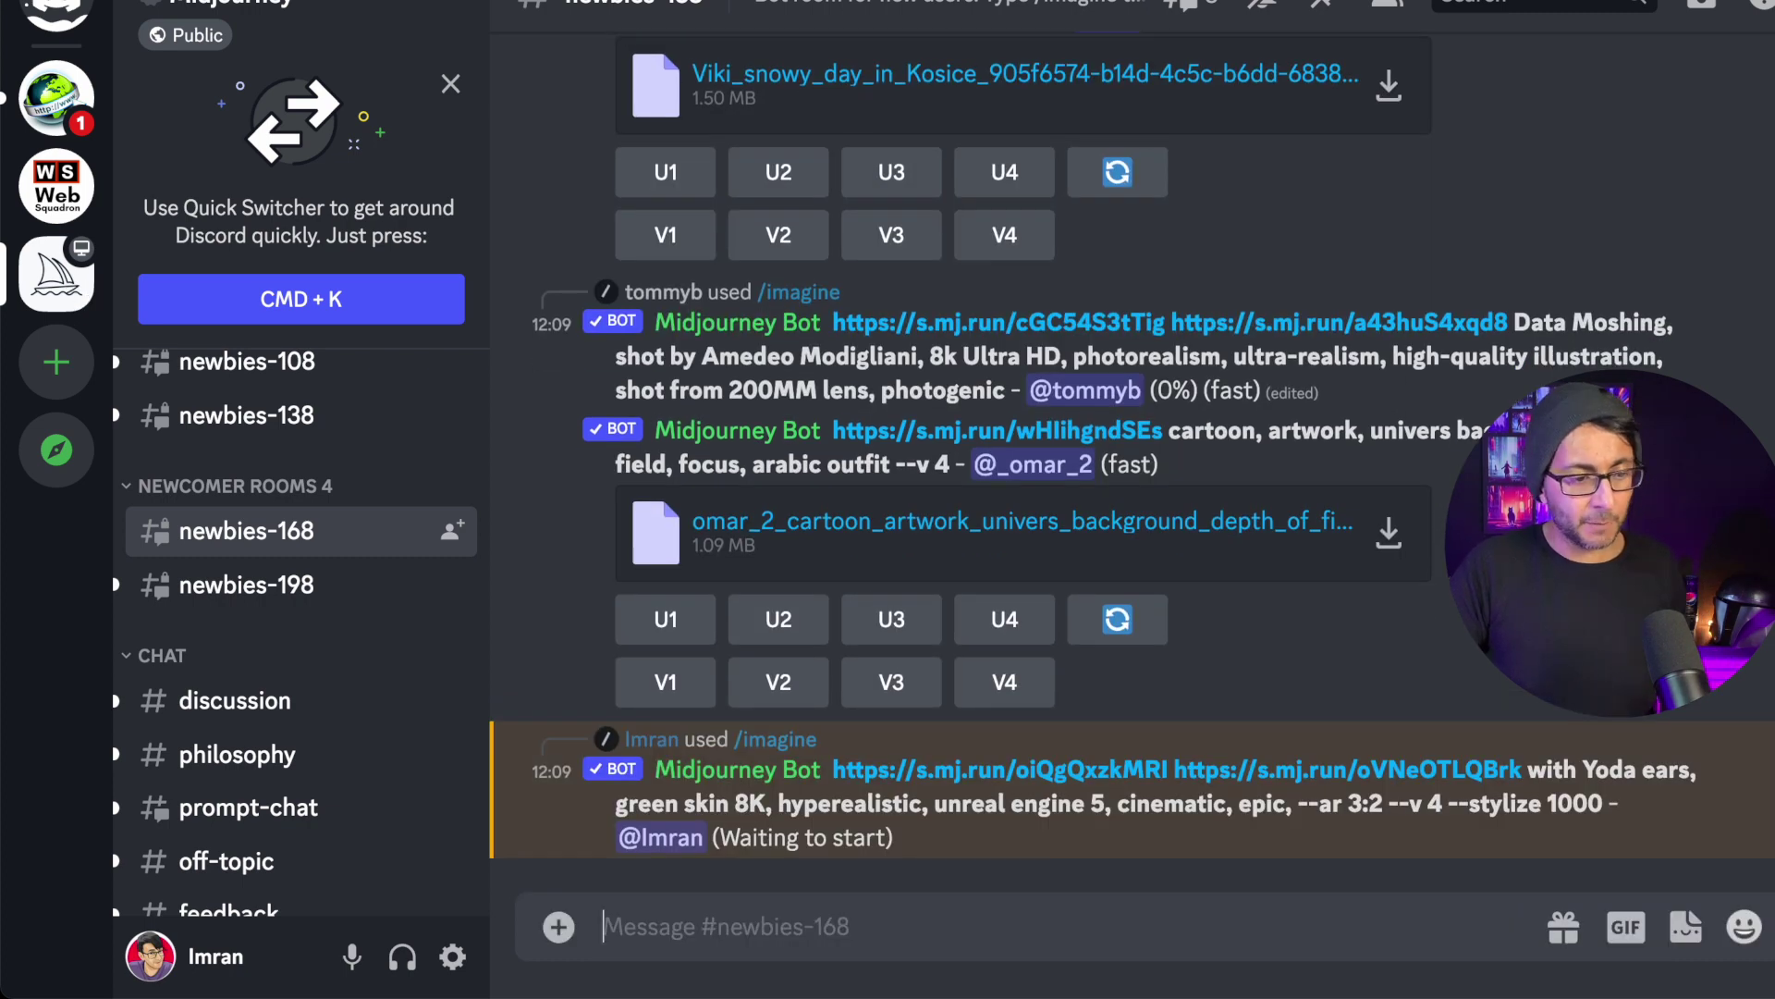